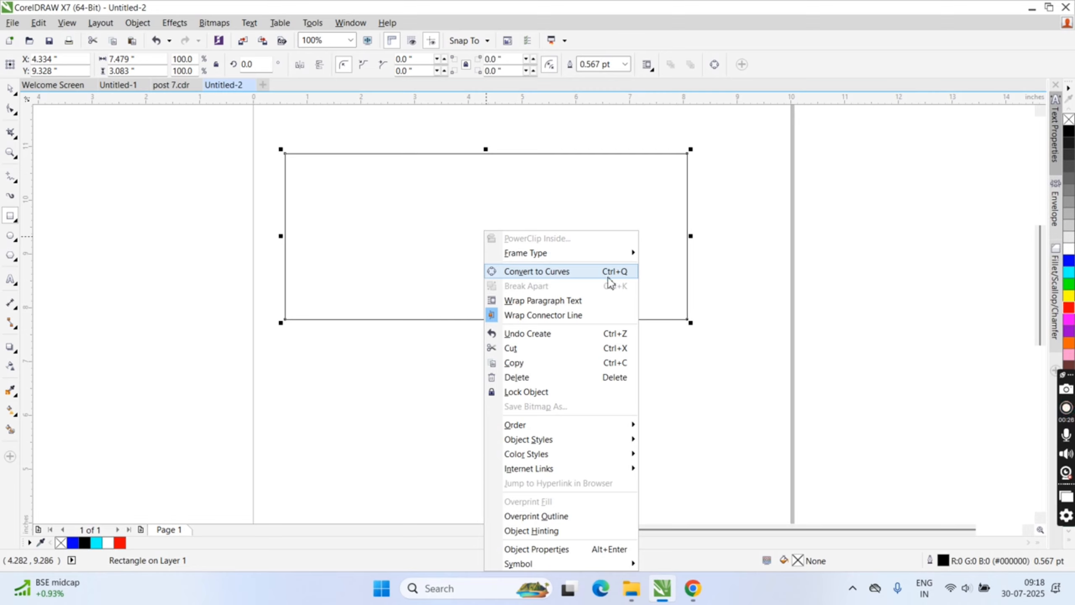
Step: Convert the rectangle to curves and move its upper-right corner node about 0.8 inches outward to slant the right side
{"action": "left_click", "coordinate": [564, 271]}
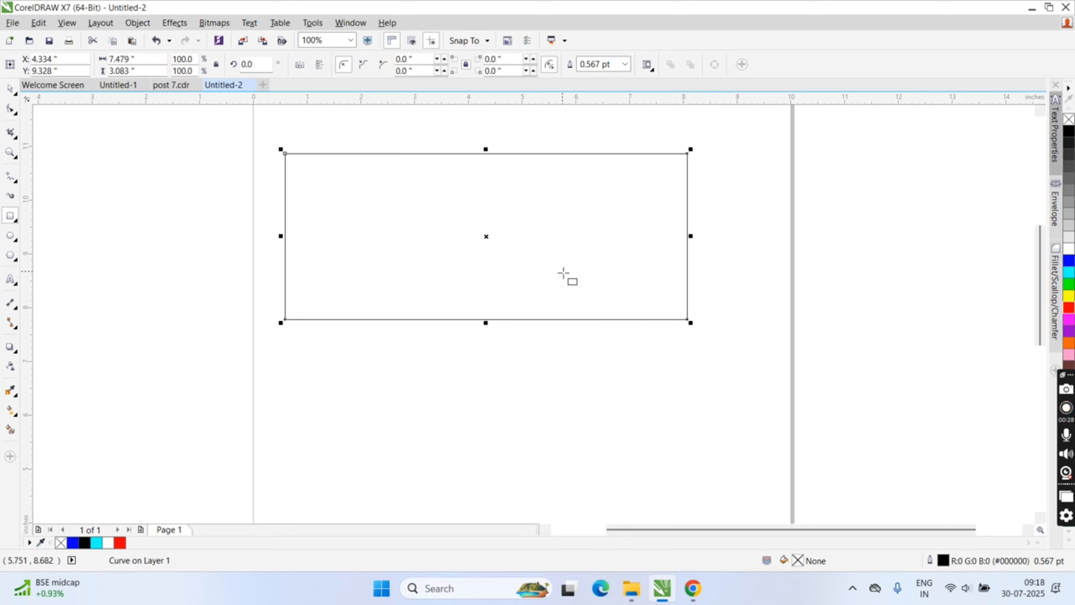
{"action": "left_click", "coordinate": [11, 109]}
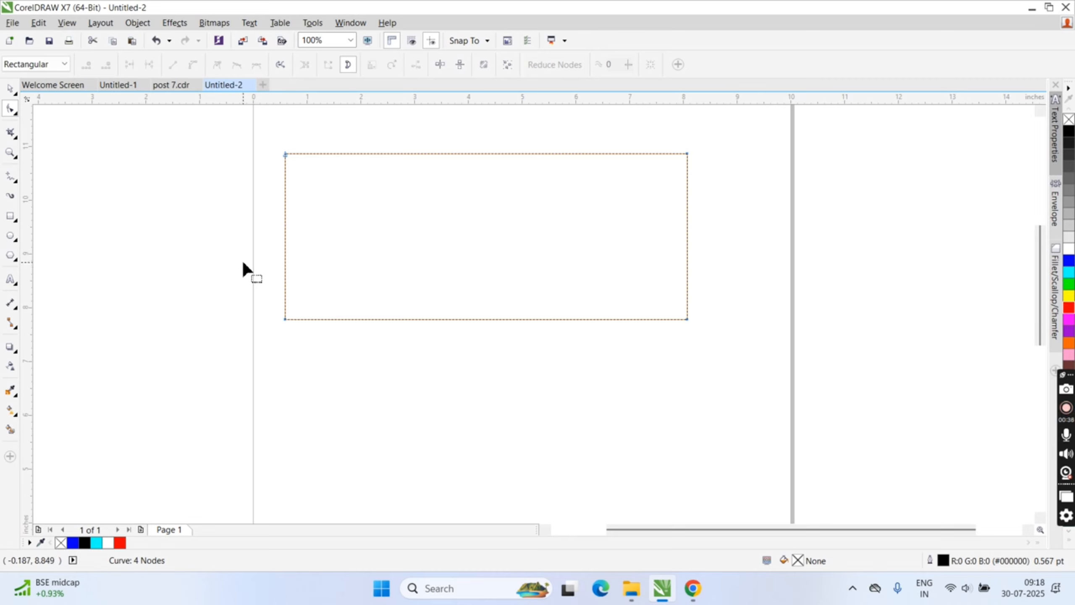
{"action": "left_click", "coordinate": [688, 154]}
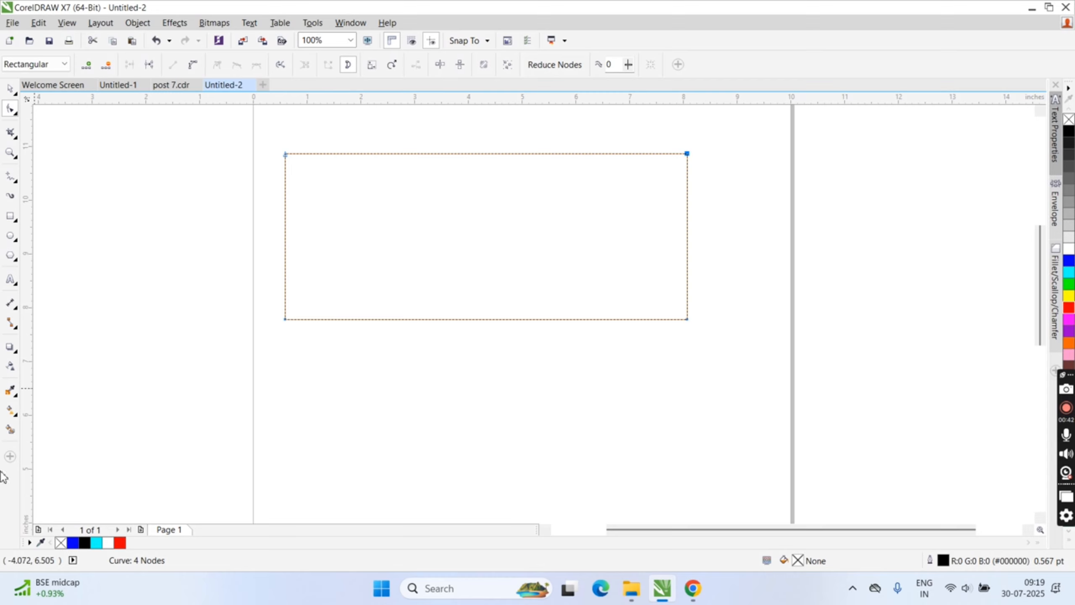
{"action": "left_click", "coordinate": [686, 319], "text": "shift"}
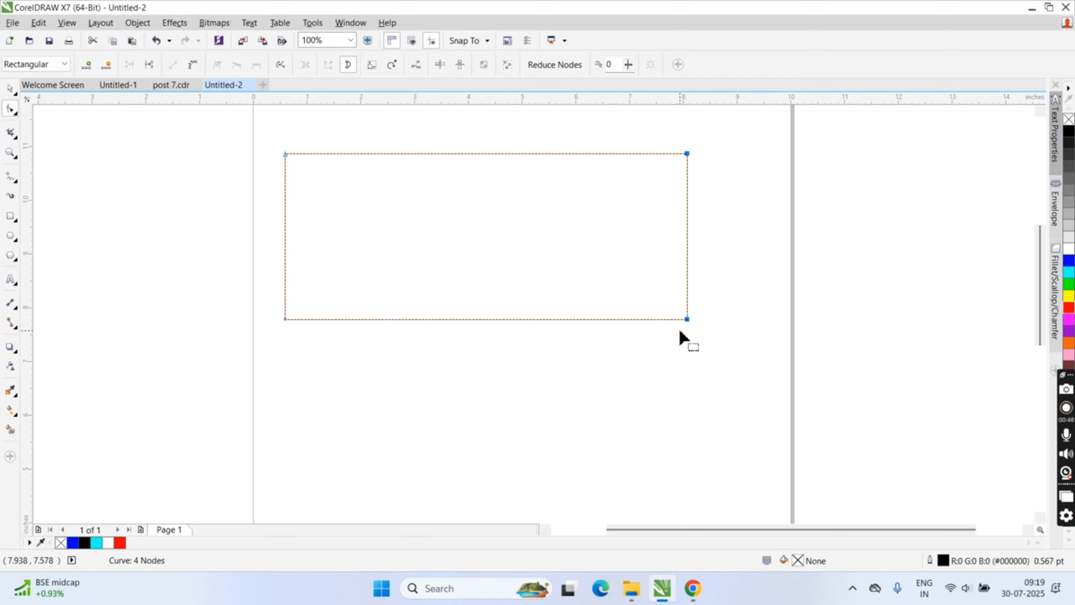
{"action": "left_click", "coordinate": [699, 158]}
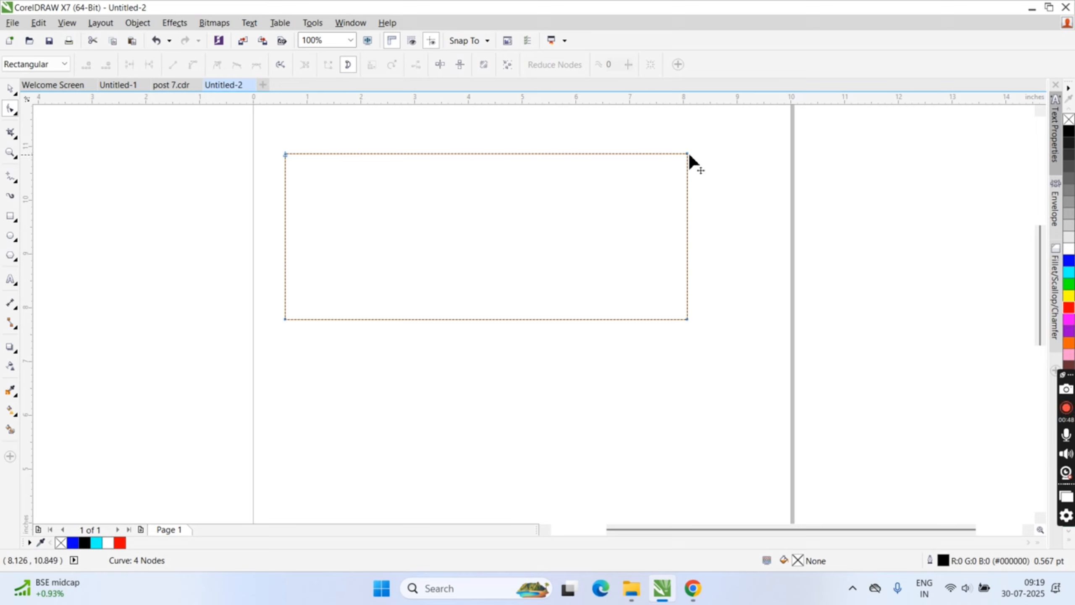
{"action": "left_click", "coordinate": [687, 154]}
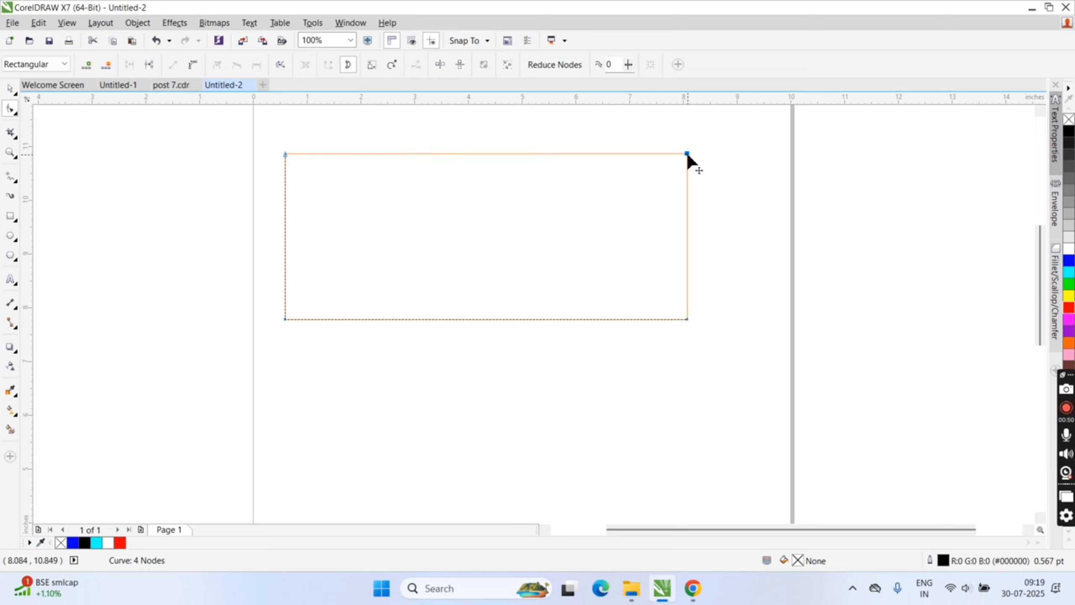
{"action": "left_click_drag", "start_coordinate": [687, 155], "coordinate": [730, 154]}
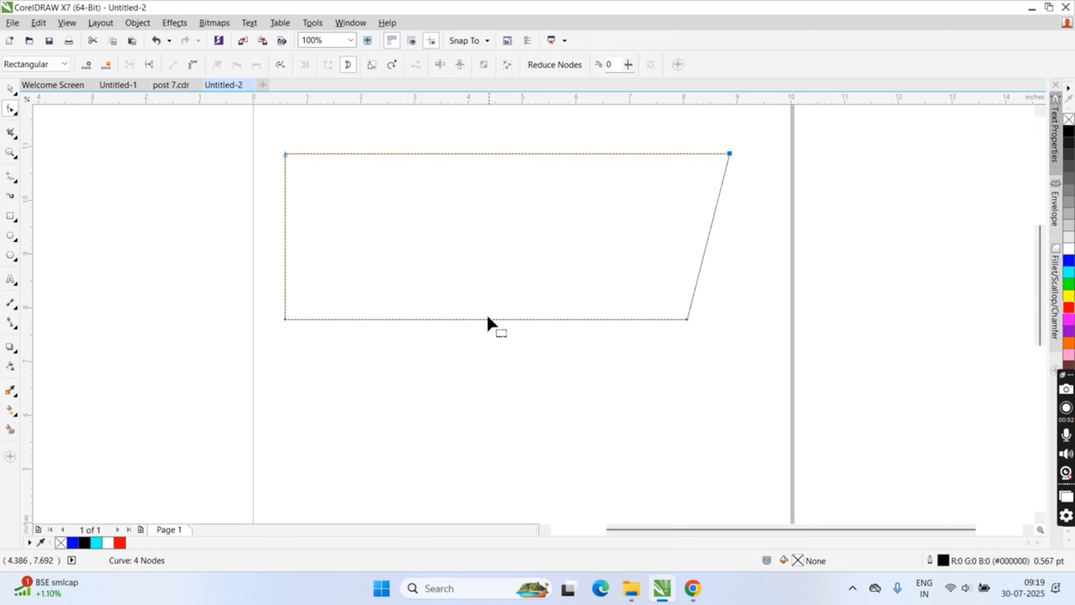
Step: Convert the shape's top edge to a curve and bend it into a wave, dipping on the left and rising on the right
{"action": "left_click", "coordinate": [499, 157]}
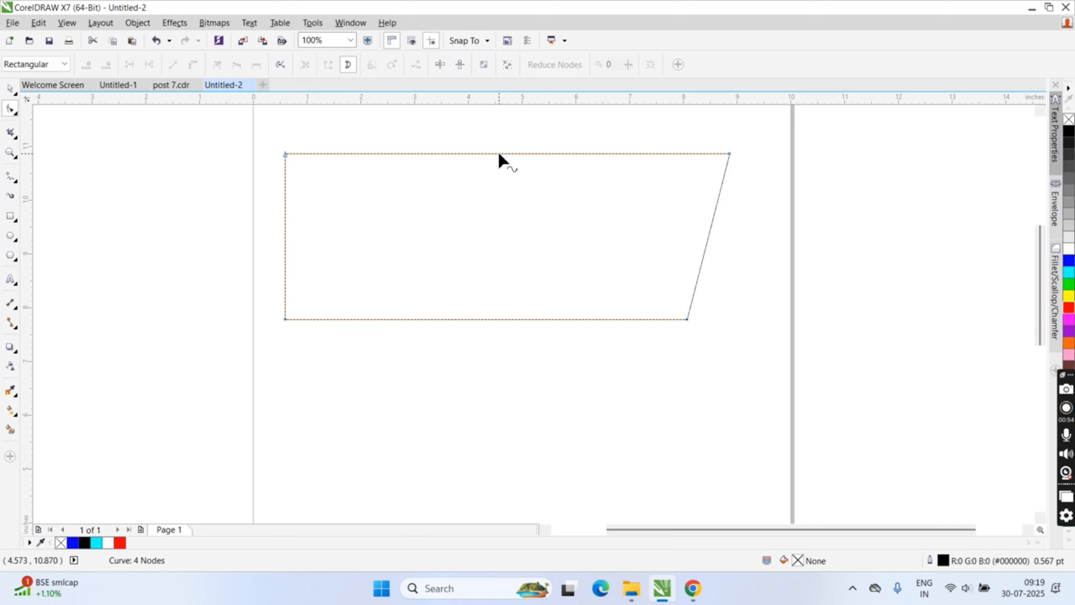
{"action": "left_click", "coordinate": [498, 154]}
{"action": "left_click", "coordinate": [193, 64]}
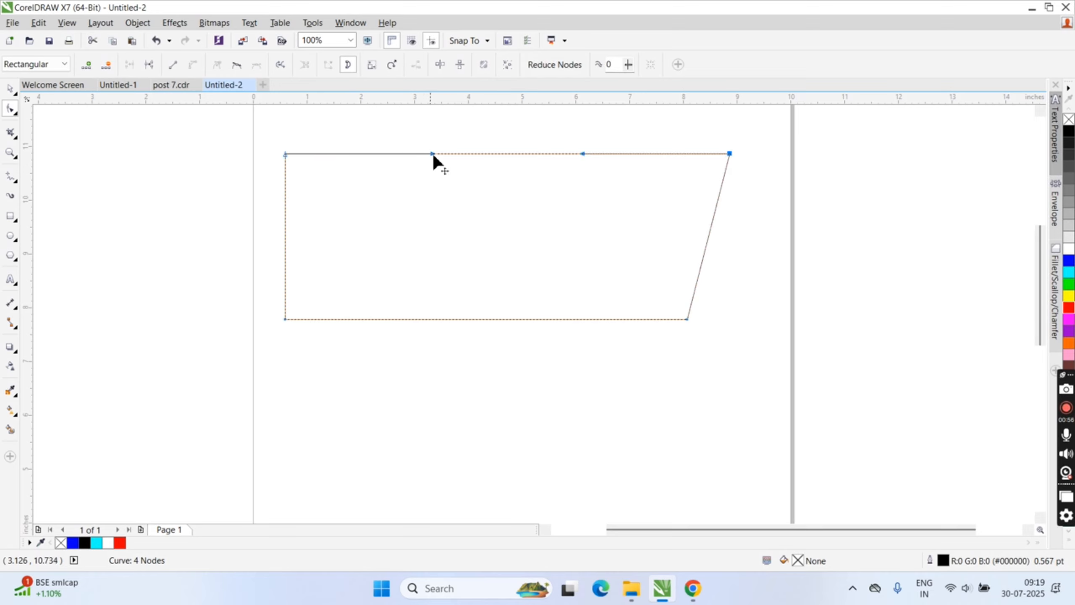
{"action": "left_click_drag", "start_coordinate": [433, 154], "coordinate": [414, 197]}
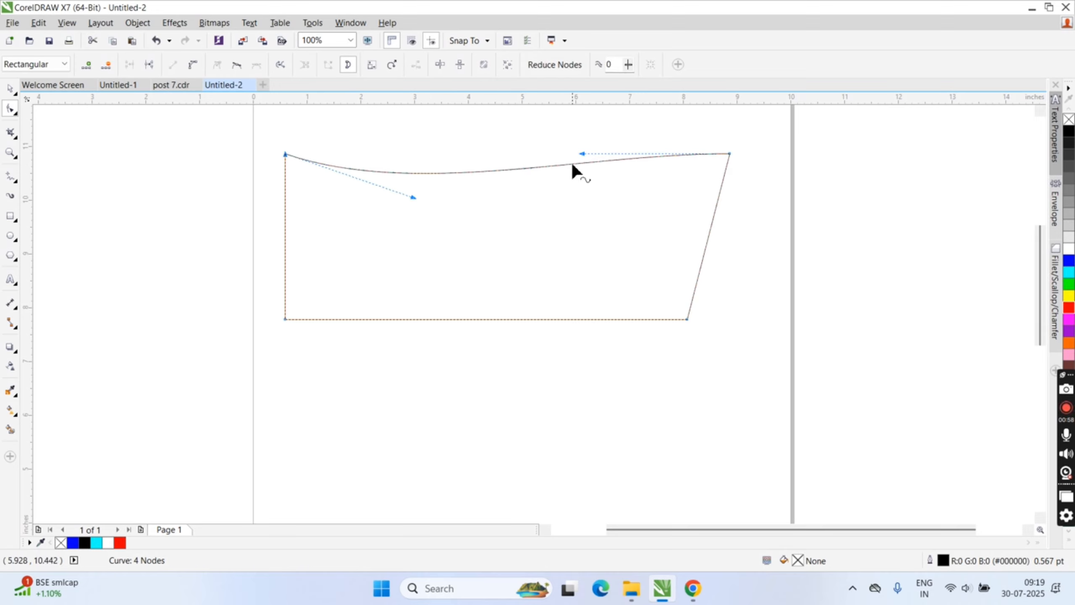
{"action": "left_click_drag", "start_coordinate": [581, 153], "coordinate": [582, 126]}
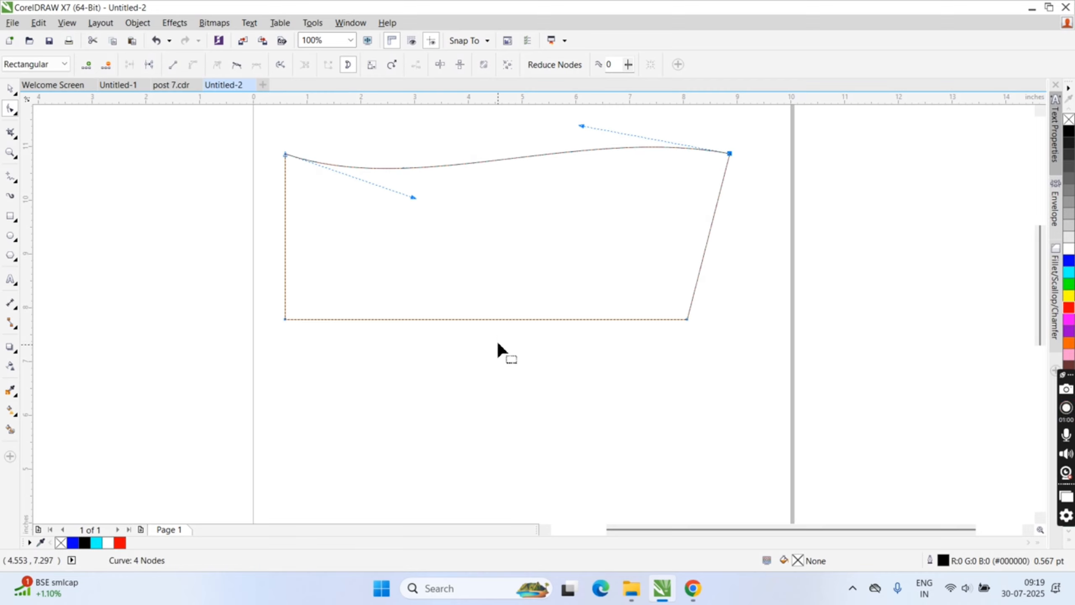
Step: Curve the bottom edge into a matching wave and lower the bottom-left corner node by about 0.5 inches
{"action": "left_click", "coordinate": [498, 320]}
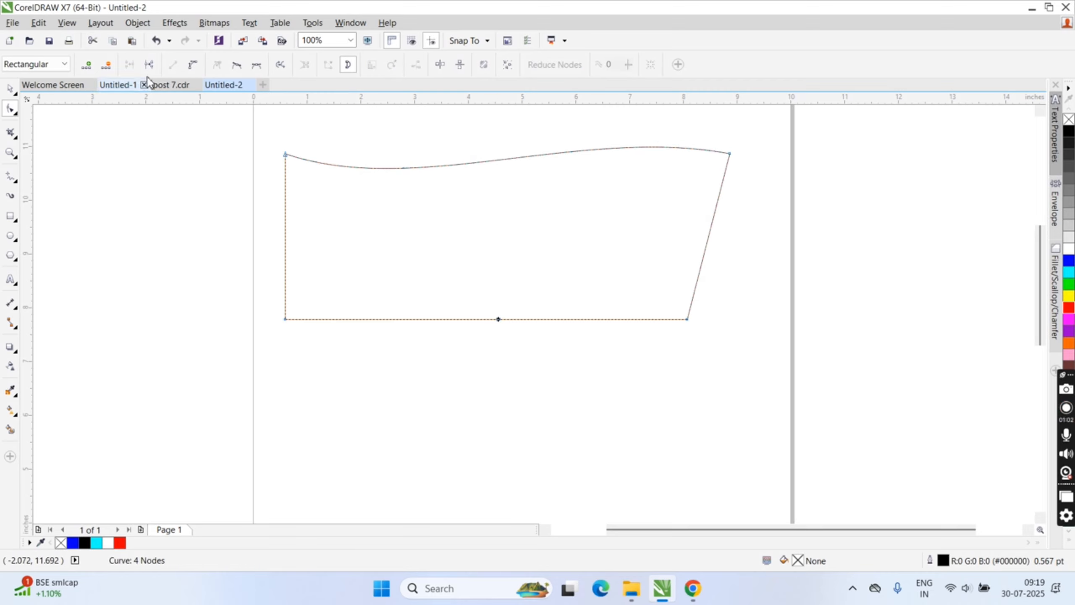
{"action": "left_click", "coordinate": [195, 65]}
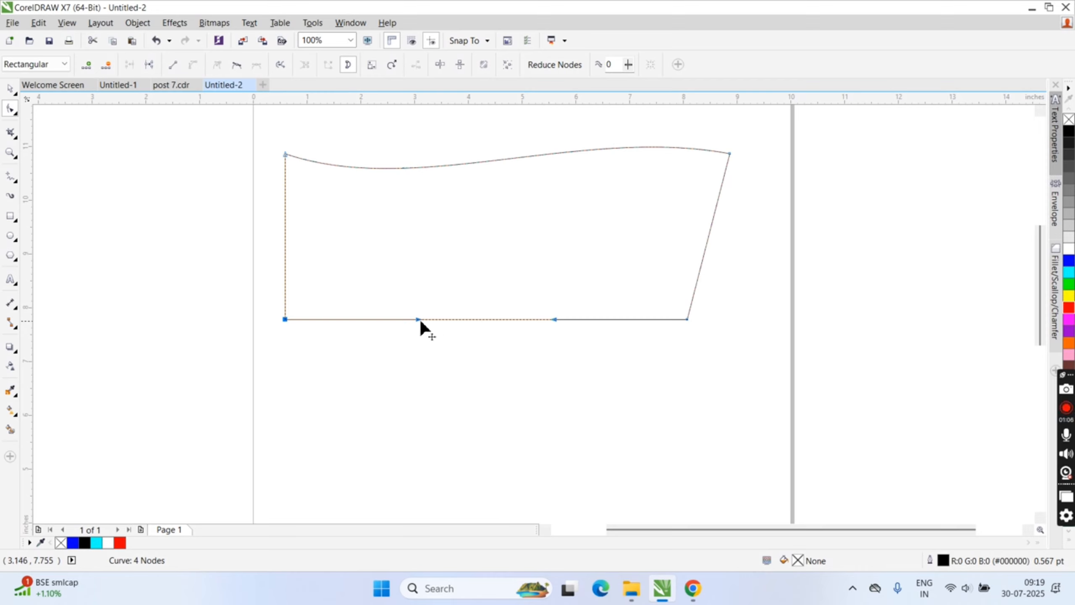
{"action": "left_click_drag", "start_coordinate": [418, 320], "coordinate": [413, 368]}
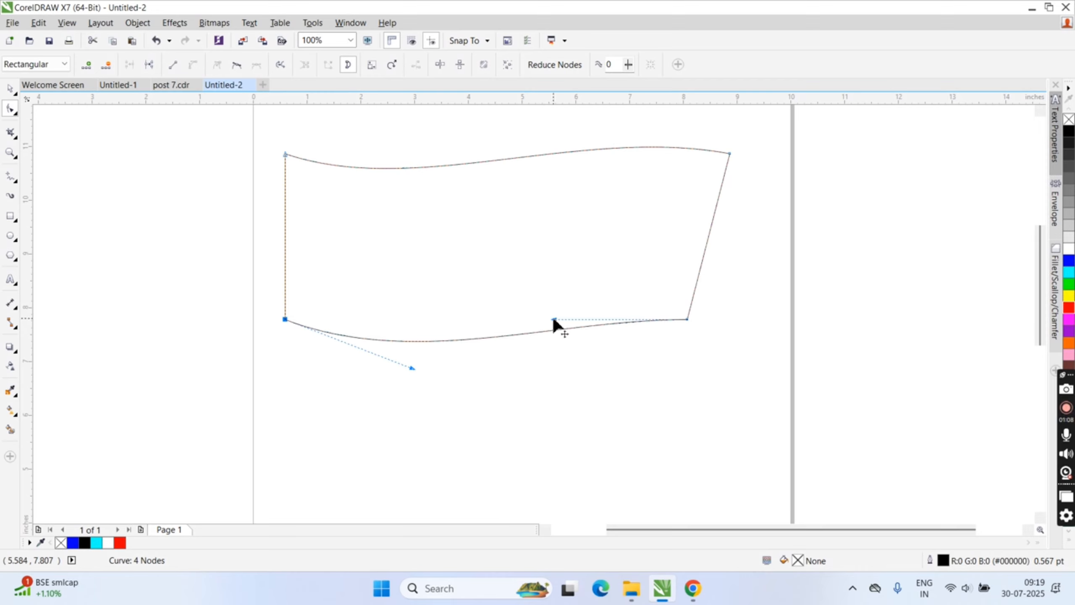
{"action": "left_click_drag", "start_coordinate": [553, 319], "coordinate": [553, 283]}
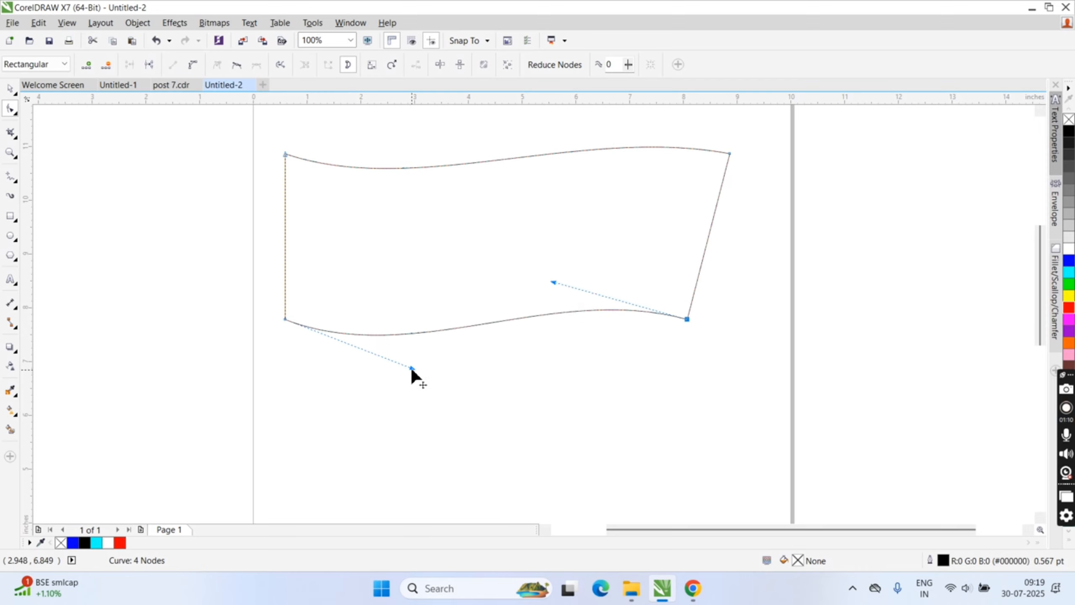
{"action": "left_click_drag", "start_coordinate": [412, 368], "coordinate": [402, 402]}
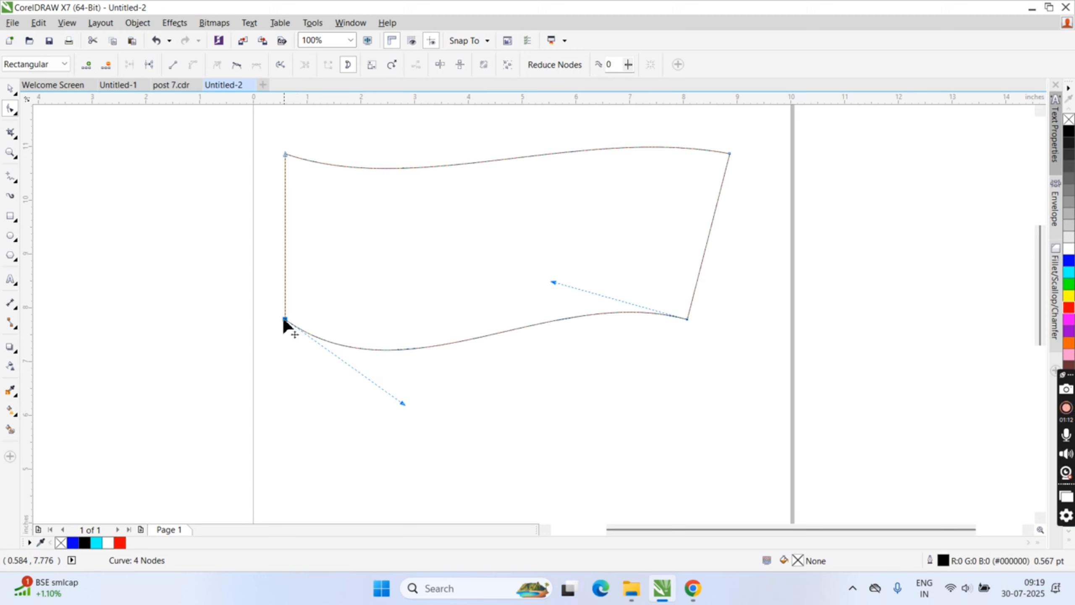
{"action": "left_click_drag", "start_coordinate": [284, 320], "coordinate": [283, 347]}
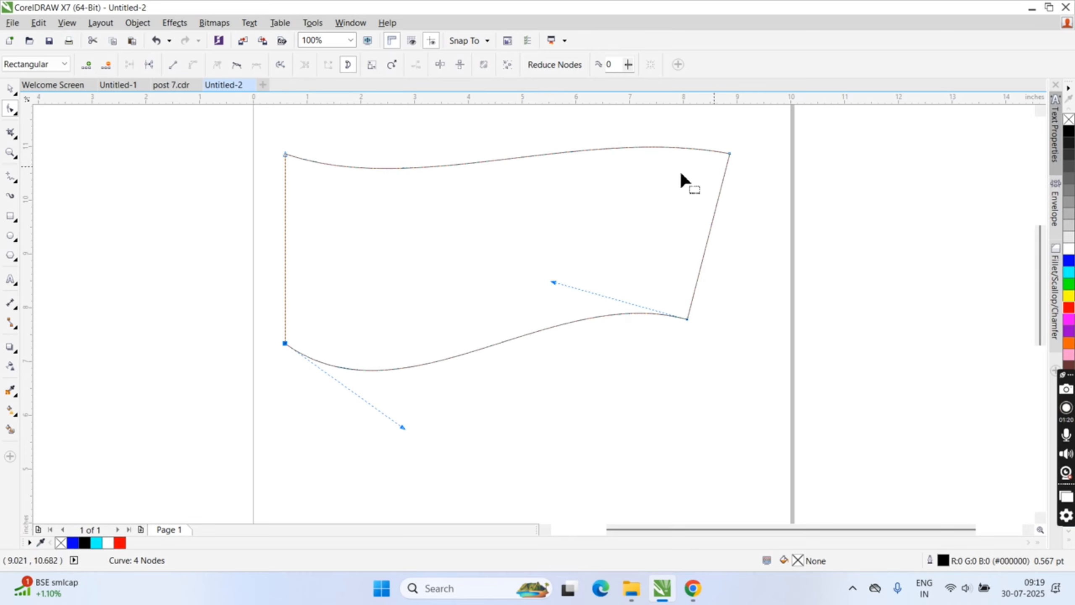
Step: Deepen the top edge's wave by adjusting both of its curve handles, and deselect the flag shape
{"action": "left_click", "coordinate": [730, 154]}
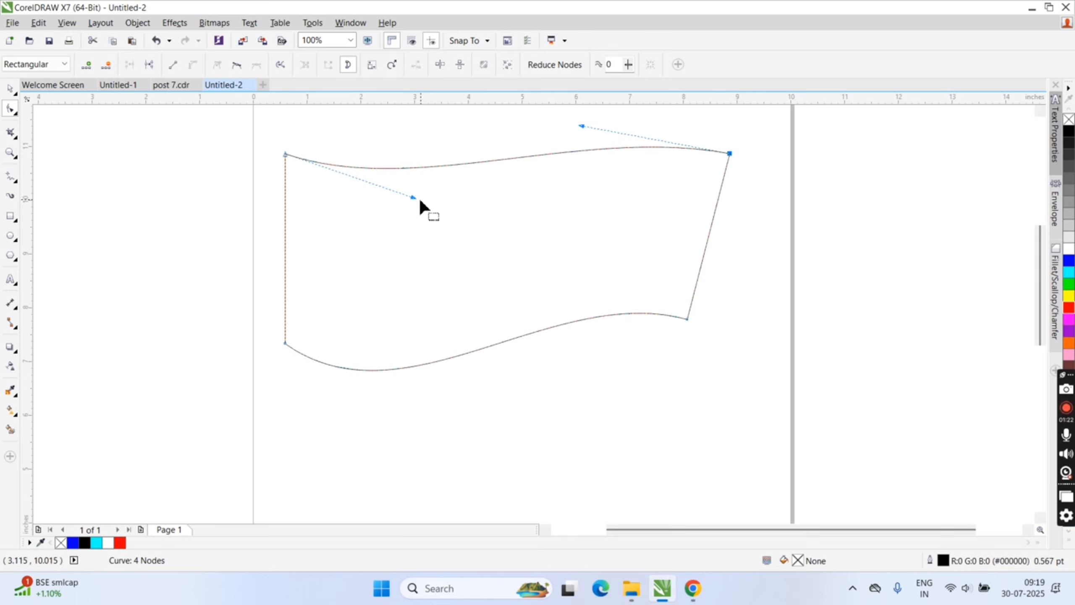
{"action": "left_click_drag", "start_coordinate": [413, 198], "coordinate": [396, 211]}
{"action": "left_click_drag", "start_coordinate": [581, 126], "coordinate": [617, 141]}
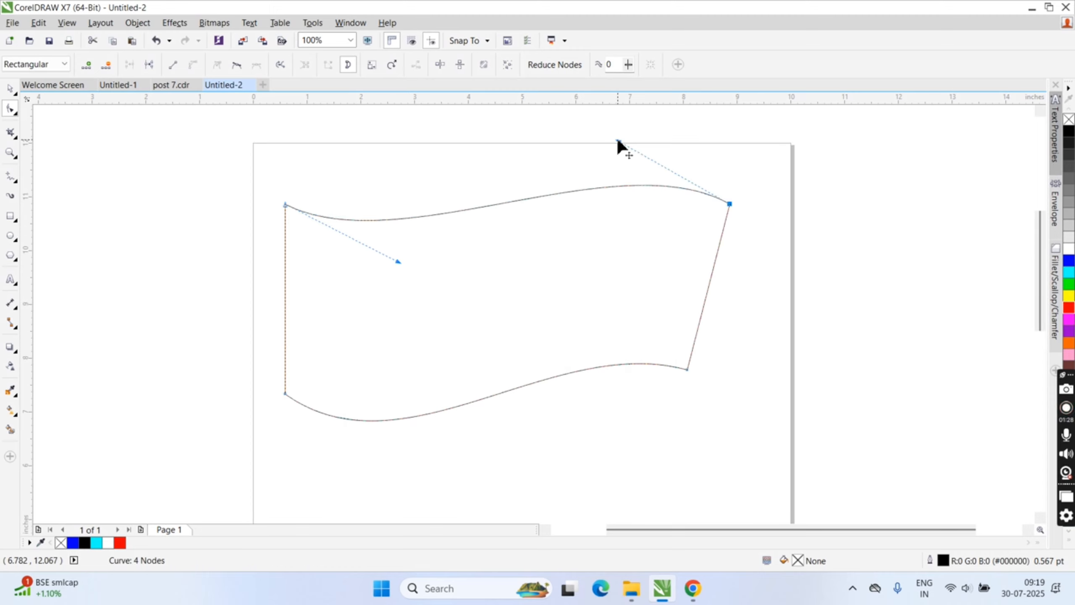
{"action": "left_click", "coordinate": [10, 89]}
{"action": "left_click", "coordinate": [139, 190]}
Step: Add the artistic text "GPGI" in 80 pt Arial on the empty area to the right of the page
{"action": "scroll", "coordinate": [139, 190], "scroll_direction": "down", "scroll_amount": 2}
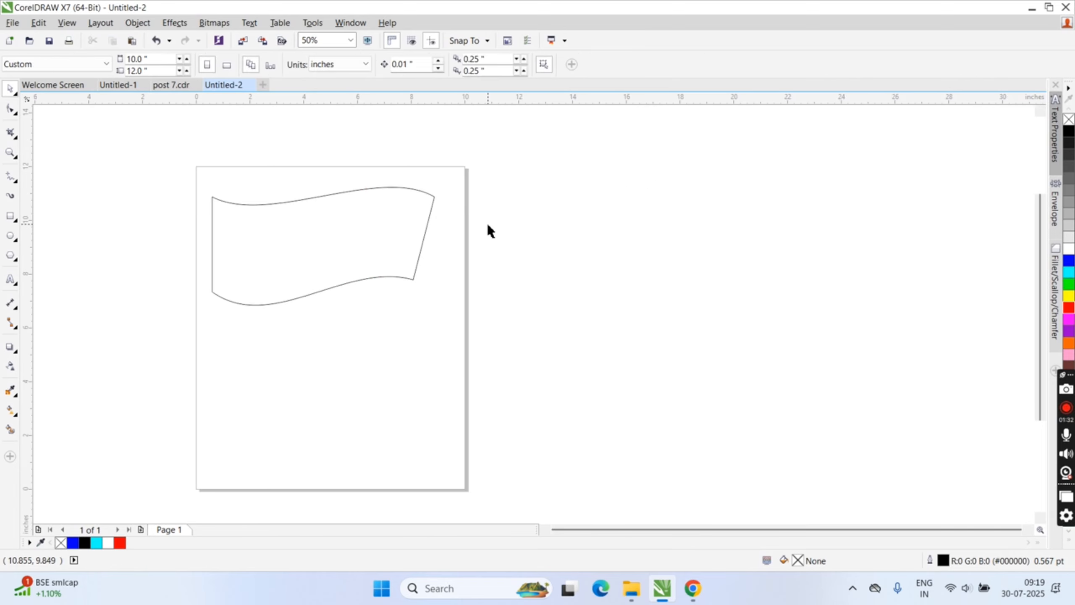
{"action": "key", "text": "F8"}
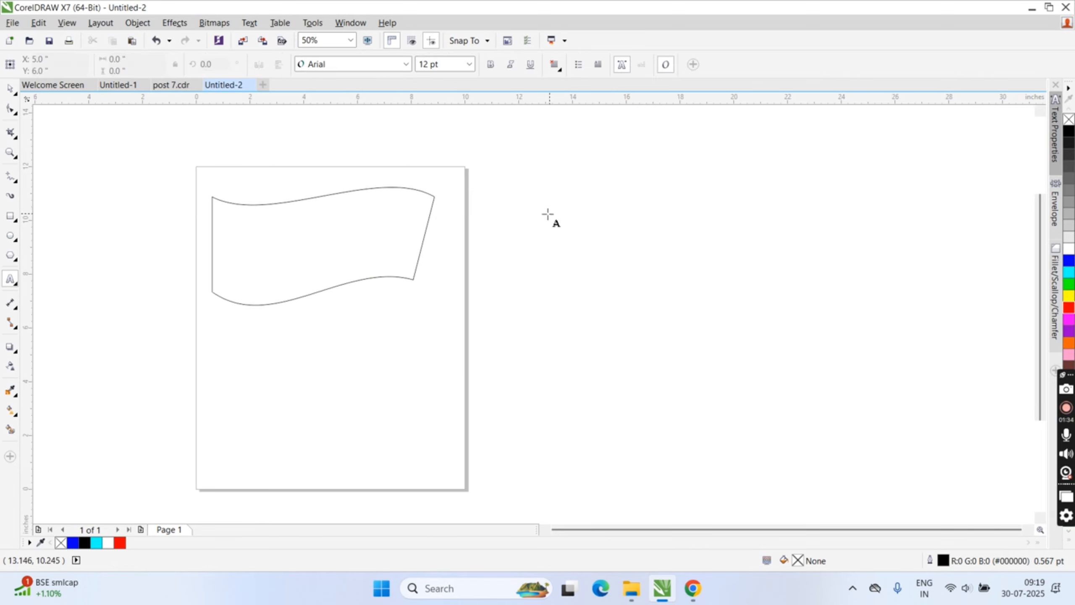
{"action": "left_click", "coordinate": [543, 214]}
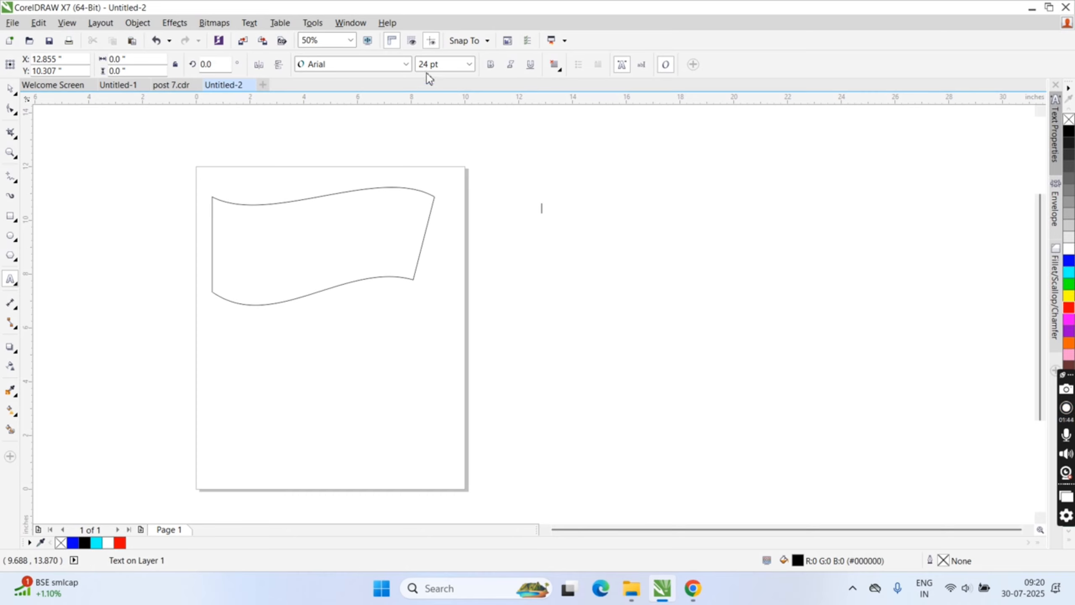
{"action": "left_click_drag", "start_coordinate": [431, 67], "coordinate": [394, 69]}
{"action": "type", "text": "80"}
{"action": "key", "text": "Return"}
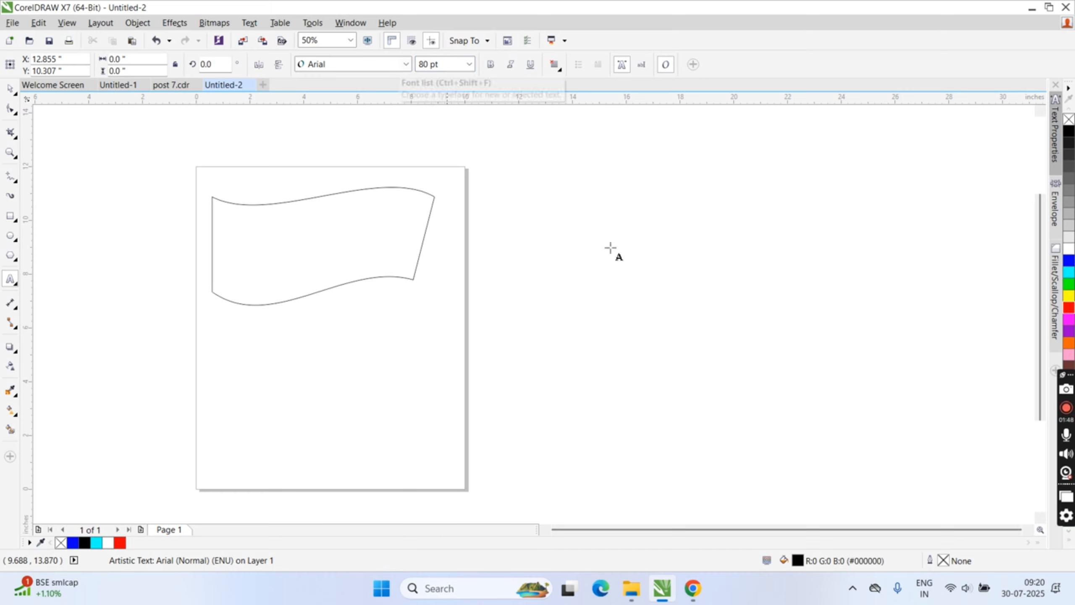
{"action": "scroll", "coordinate": [581, 204], "scroll_direction": "up", "scroll_amount": 2}
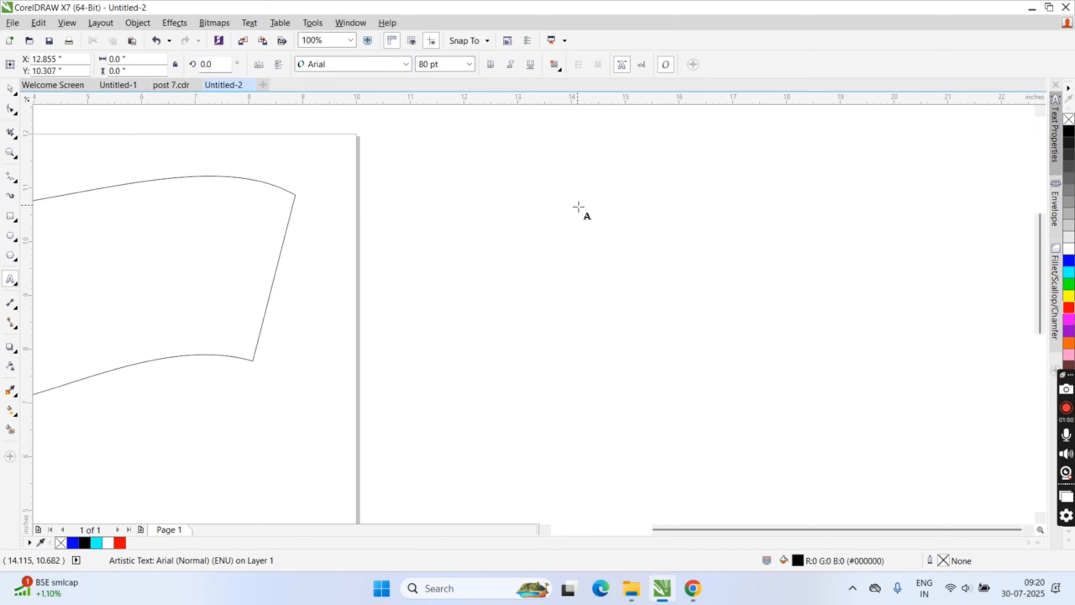
{"action": "type", "text": "GPGI"}
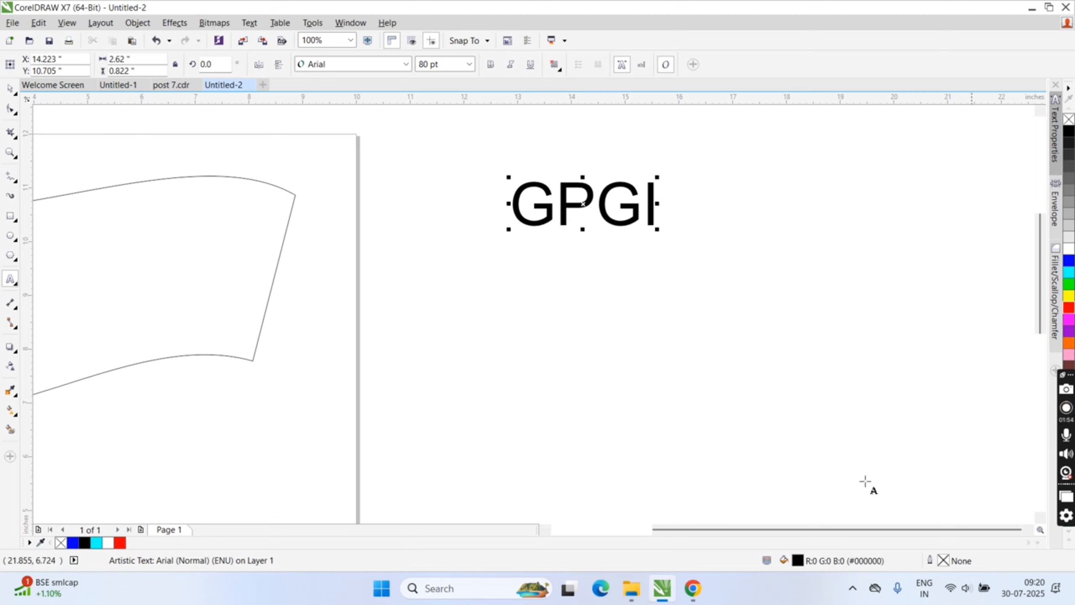
Step: Scale the GPGI text proportionally to about 161 pt and move it farther right of the page
{"action": "left_click", "coordinate": [11, 89]}
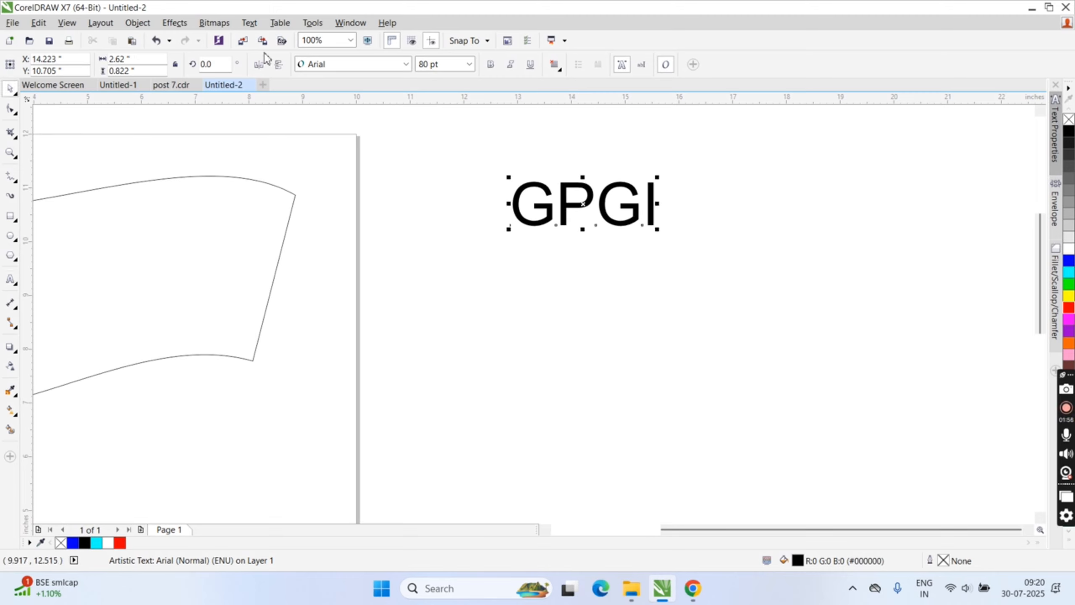
{"action": "left_click_drag", "start_coordinate": [657, 232], "coordinate": [800, 313]}
{"action": "left_click_drag", "start_coordinate": [654, 228], "coordinate": [731, 210]}
Step: Change the GPGI text's font to Rostack and enlarge it proportionally to about 5.8 inches wide
{"action": "left_click", "coordinate": [347, 65]}
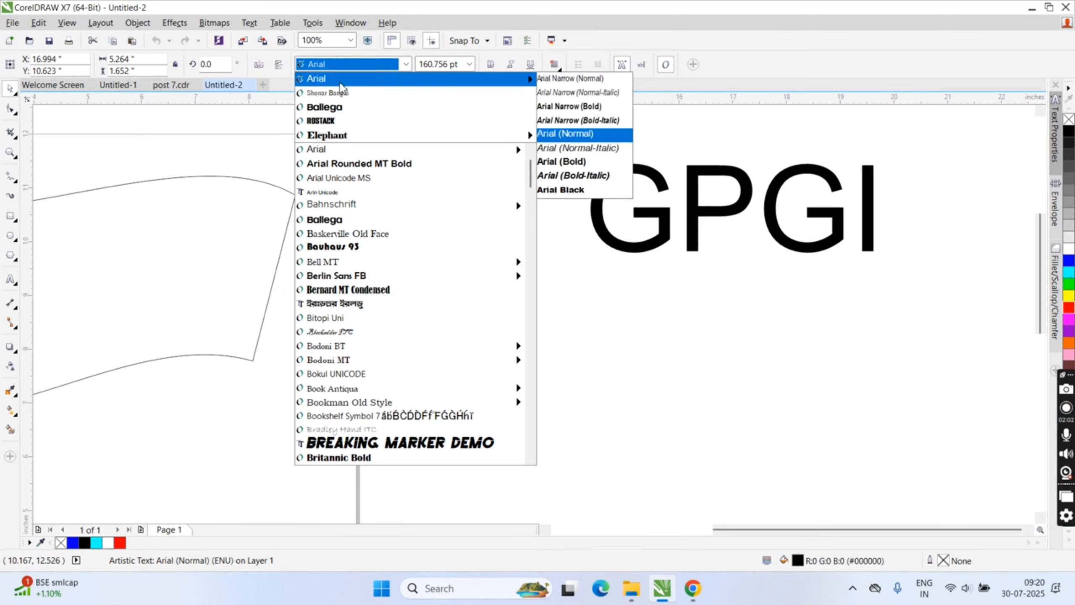
{"action": "scroll", "coordinate": [381, 331], "scroll_direction": "down", "scroll_amount": 7}
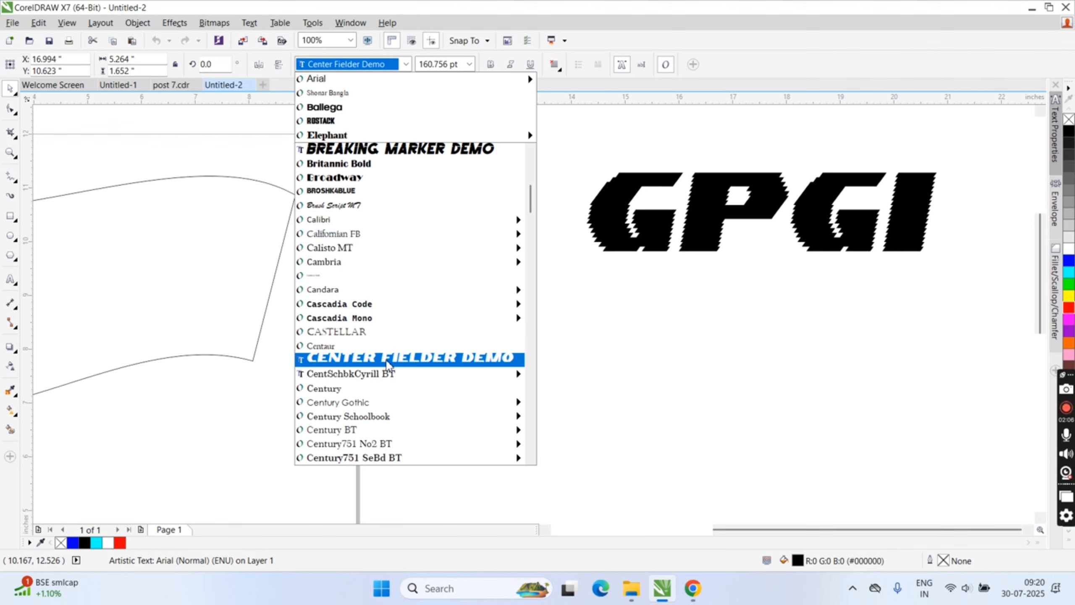
{"action": "scroll", "coordinate": [385, 364], "scroll_direction": "down", "scroll_amount": 4}
{"action": "scroll", "coordinate": [388, 366], "scroll_direction": "down", "scroll_amount": 12}
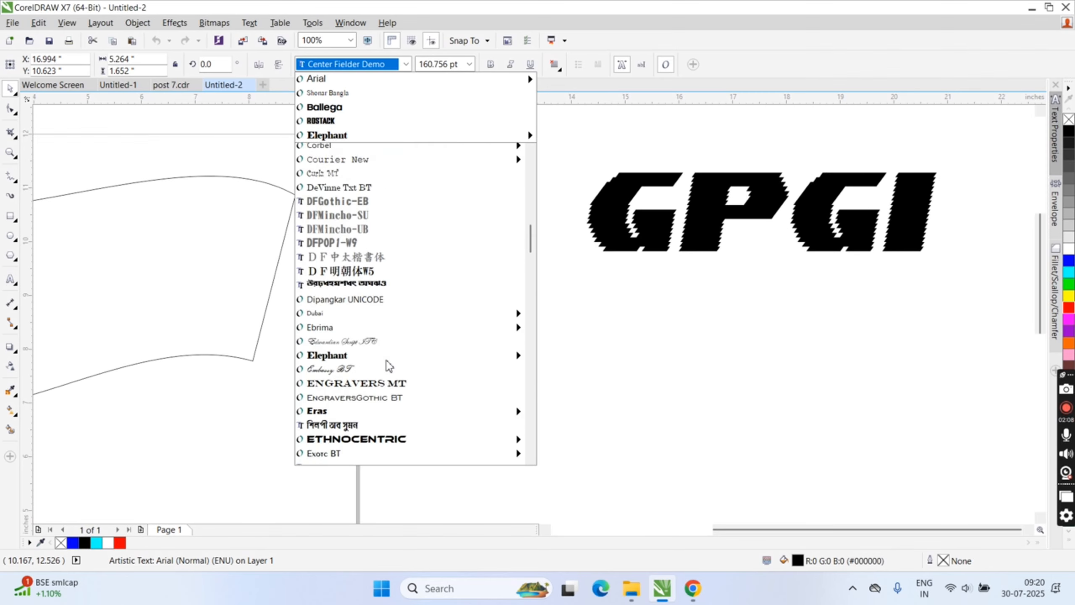
{"action": "scroll", "coordinate": [392, 370], "scroll_direction": "down", "scroll_amount": 6}
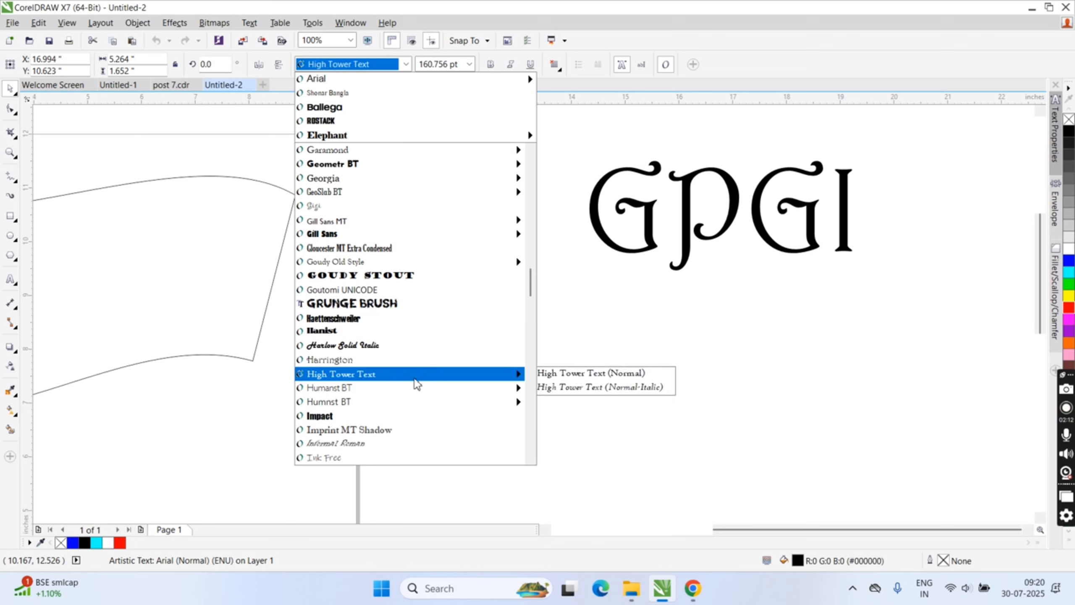
{"action": "scroll", "coordinate": [414, 381], "scroll_direction": "down", "scroll_amount": 3}
{"action": "scroll", "coordinate": [418, 389], "scroll_direction": "down", "scroll_amount": 10}
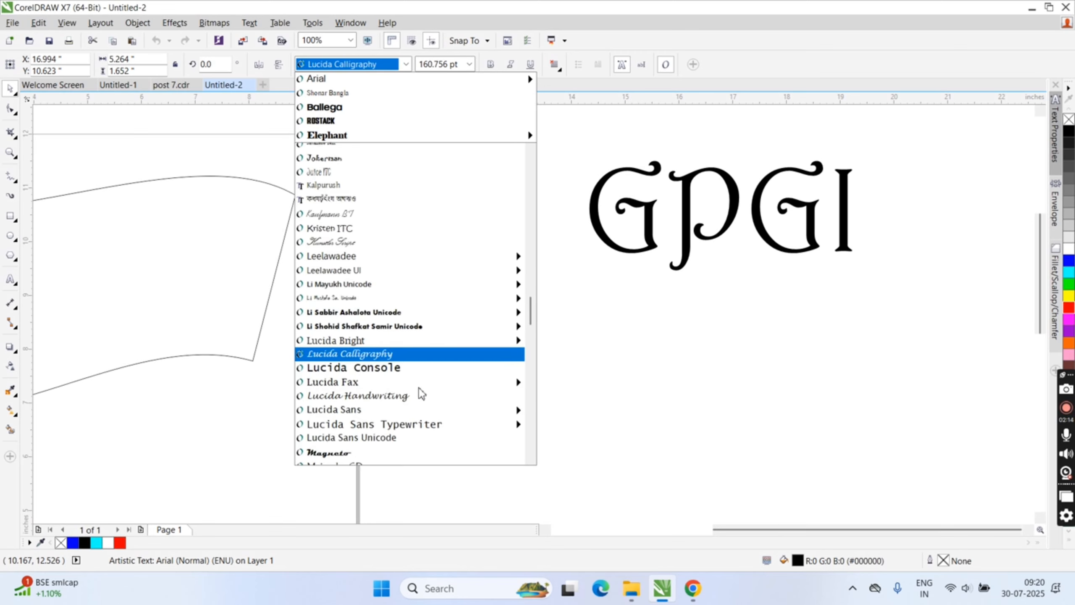
{"action": "scroll", "coordinate": [431, 392], "scroll_direction": "down", "scroll_amount": 10}
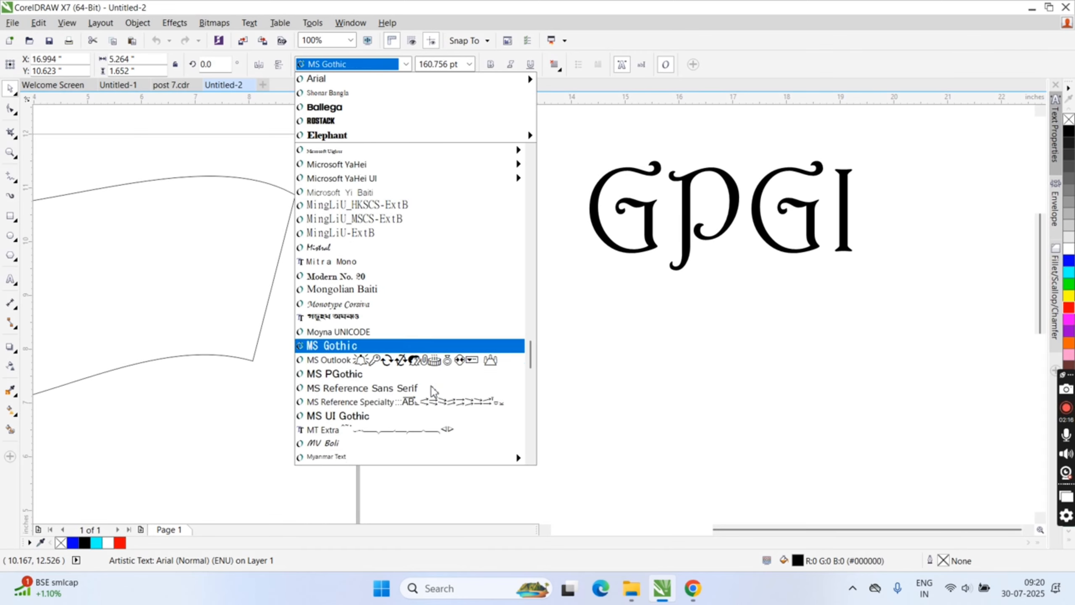
{"action": "scroll", "coordinate": [440, 376], "scroll_direction": "down", "scroll_amount": 10}
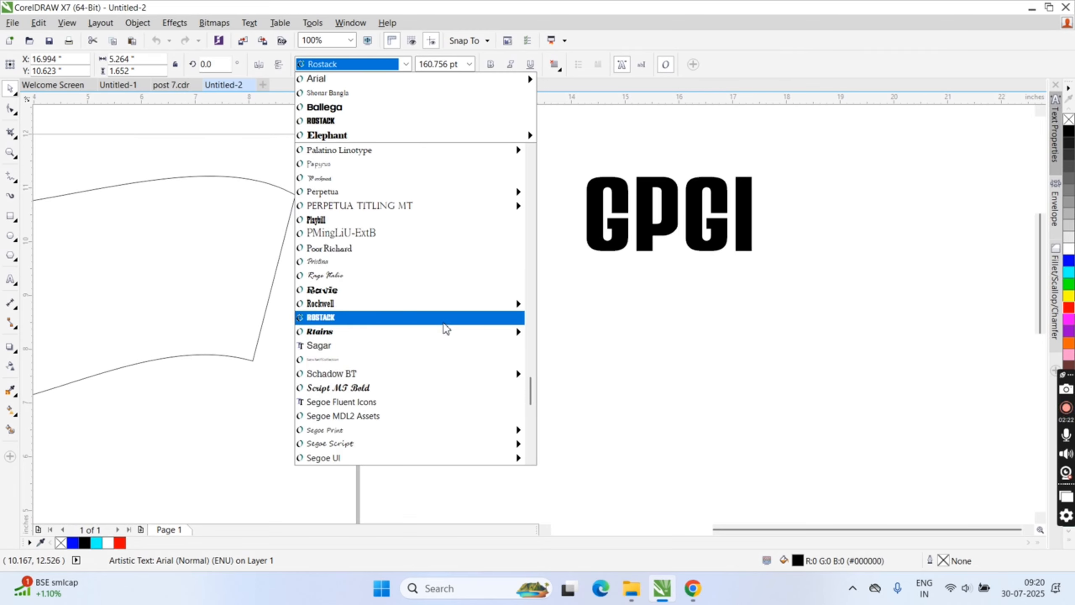
{"action": "left_click", "coordinate": [445, 328]}
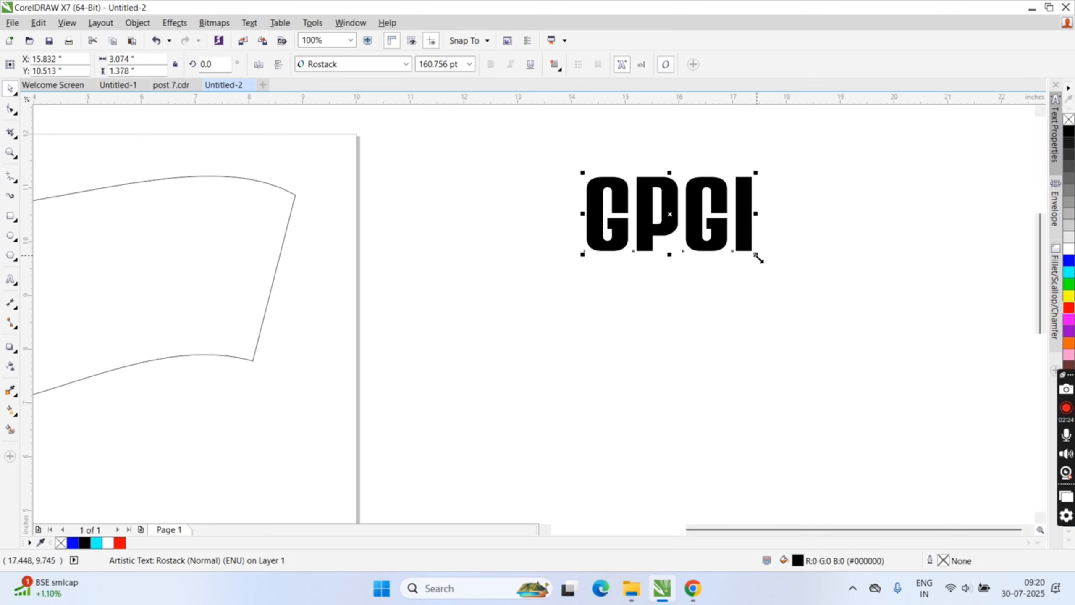
{"action": "left_click_drag", "start_coordinate": [760, 254], "coordinate": [907, 355]}
{"action": "scroll", "coordinate": [893, 318], "scroll_direction": "down", "scroll_amount": 2}
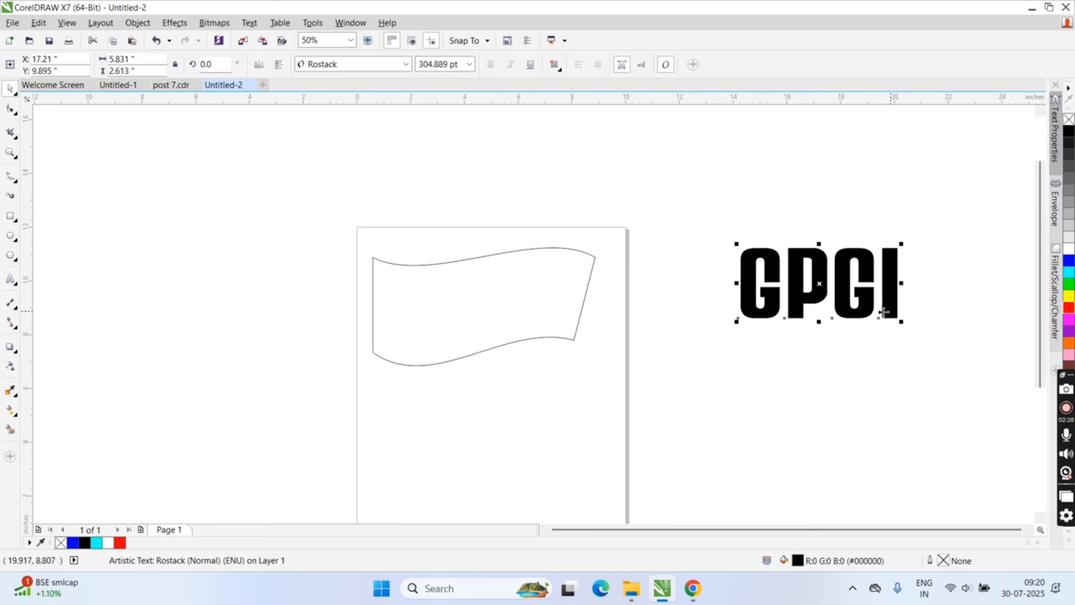
Step: Move the GPGI text closer to the page's right edge, deselect it, and open the Envelope settings
{"action": "left_click_drag", "start_coordinate": [751, 298], "coordinate": [657, 309]}
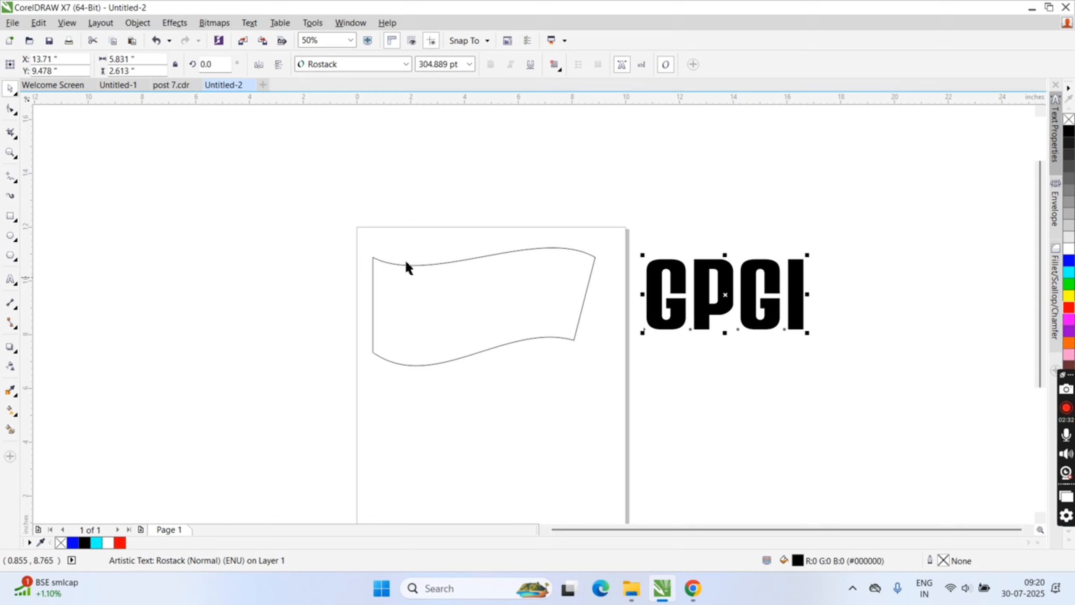
{"action": "left_click", "coordinate": [760, 384]}
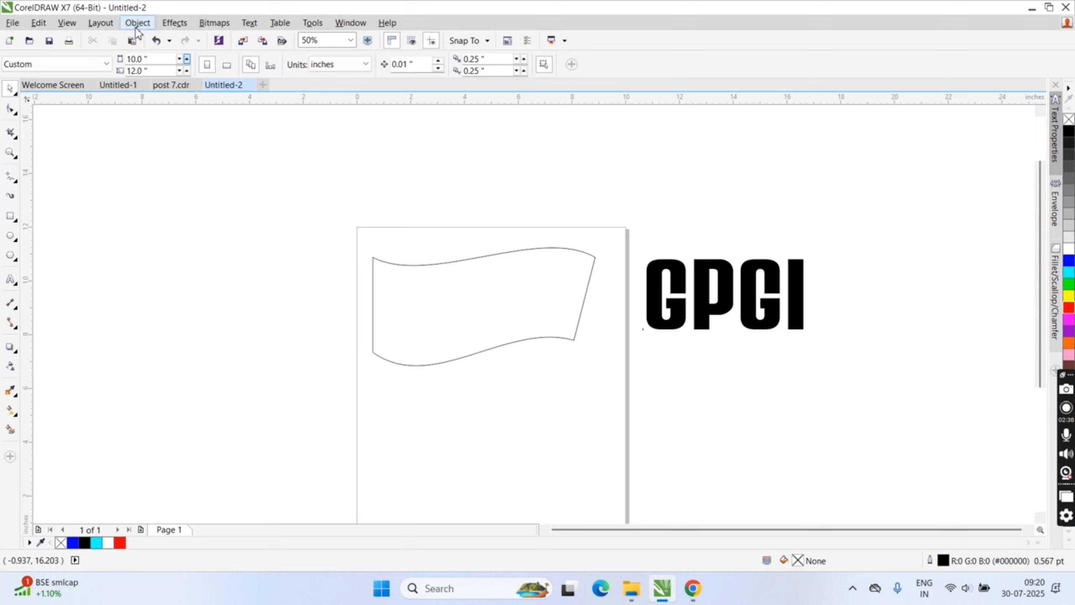
{"action": "left_click", "coordinate": [176, 24]}
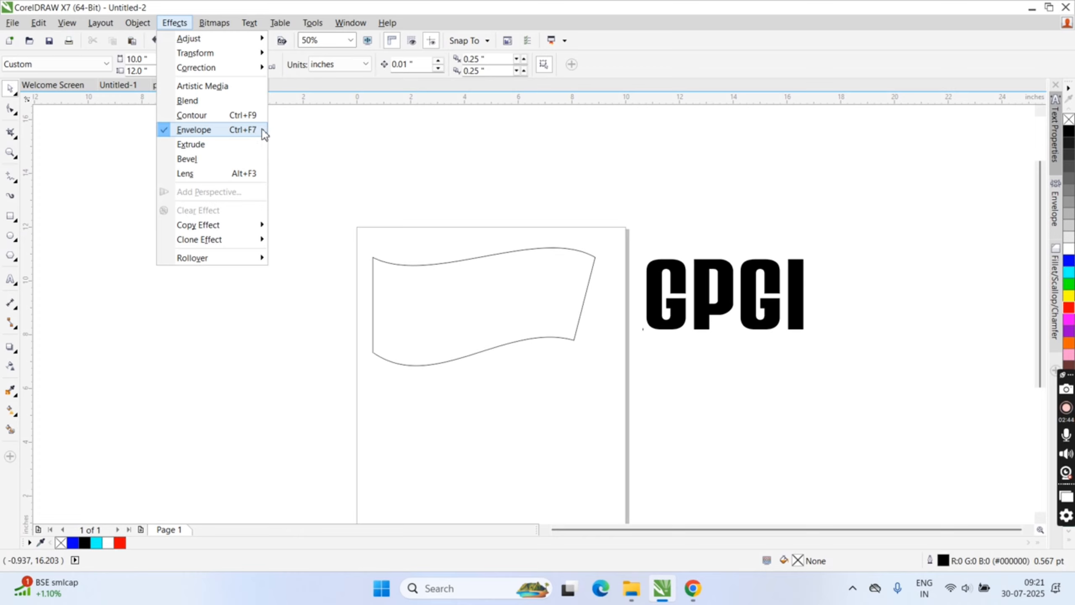
{"action": "left_click", "coordinate": [638, 151]}
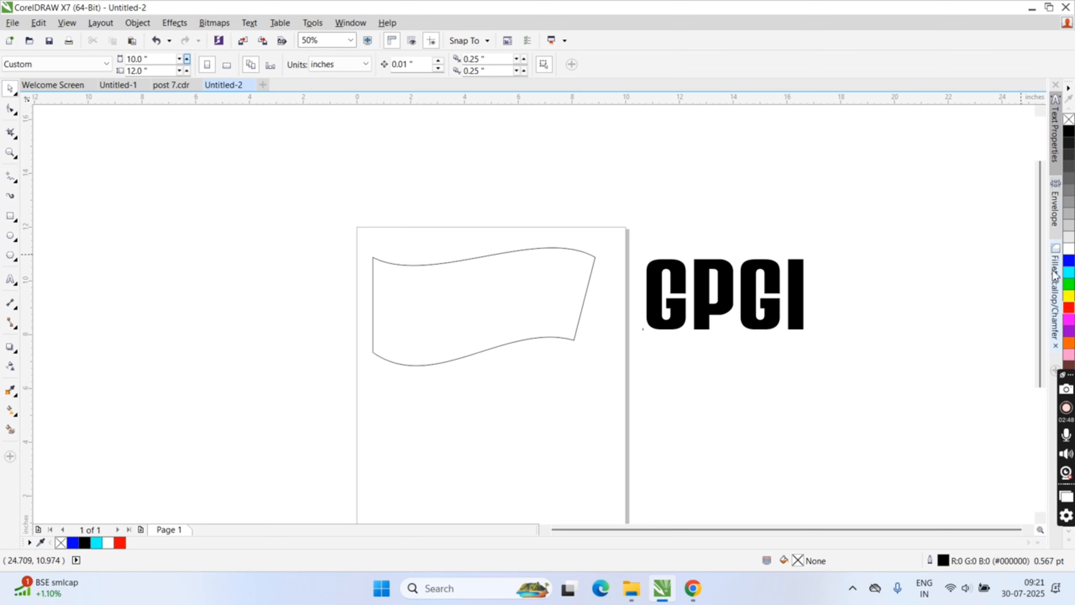
{"action": "left_click", "coordinate": [1056, 220]}
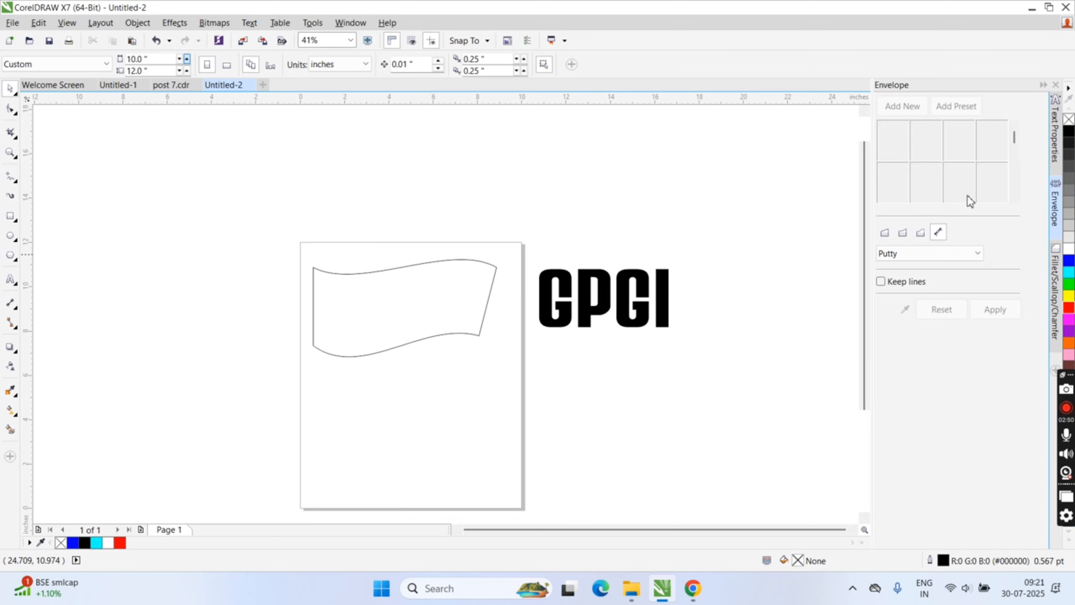
Step: Apply an envelope to the GPGI text using the wavy flag outline as its source shape, and collapse the envelope settings
{"action": "left_click", "coordinate": [601, 314]}
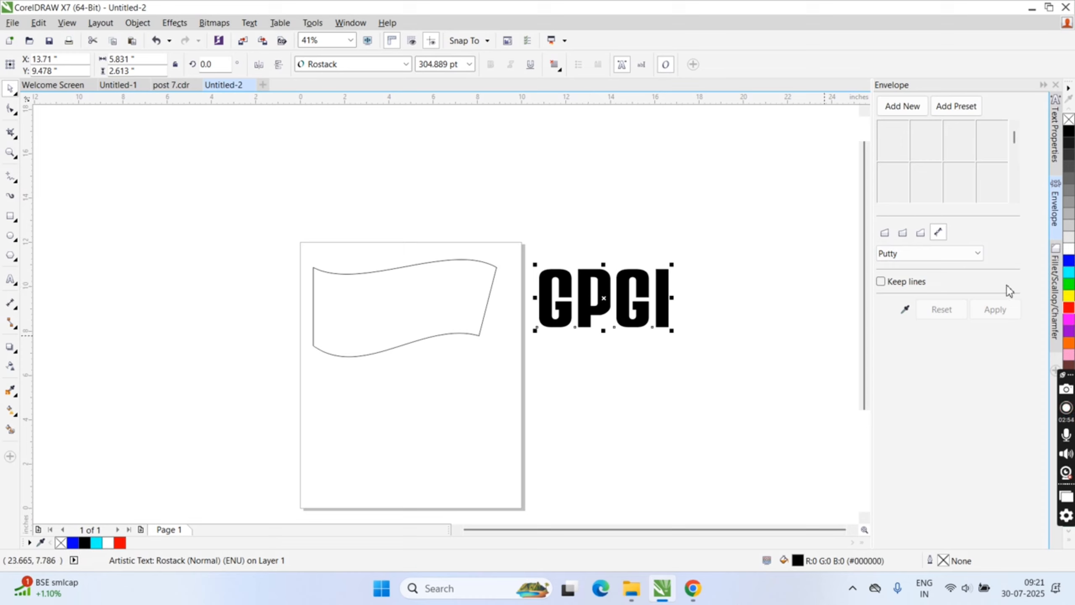
{"action": "left_click", "coordinate": [904, 313]}
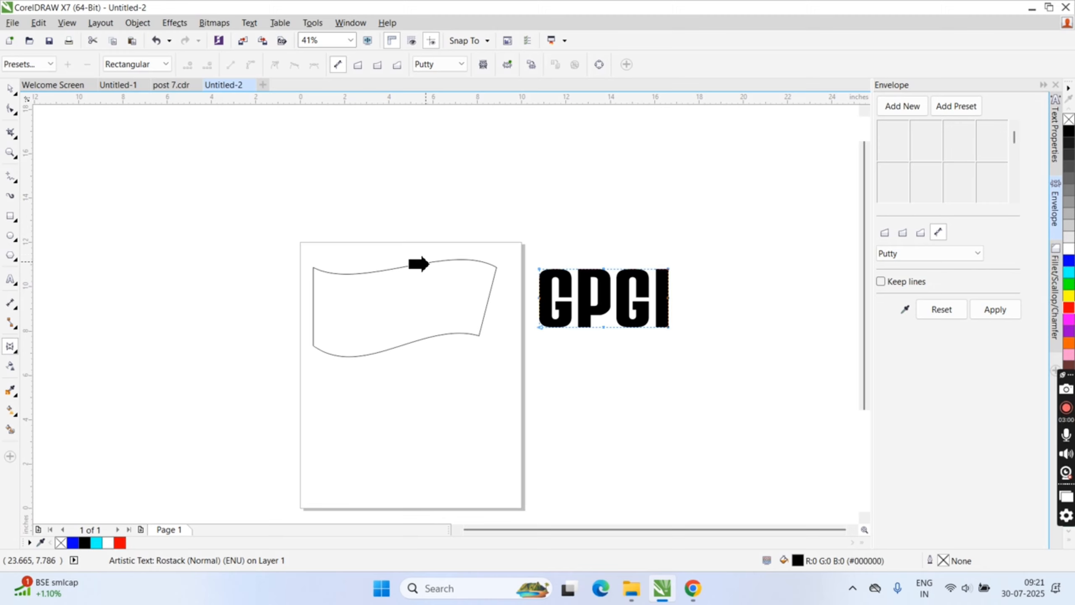
{"action": "left_click", "coordinate": [419, 263]}
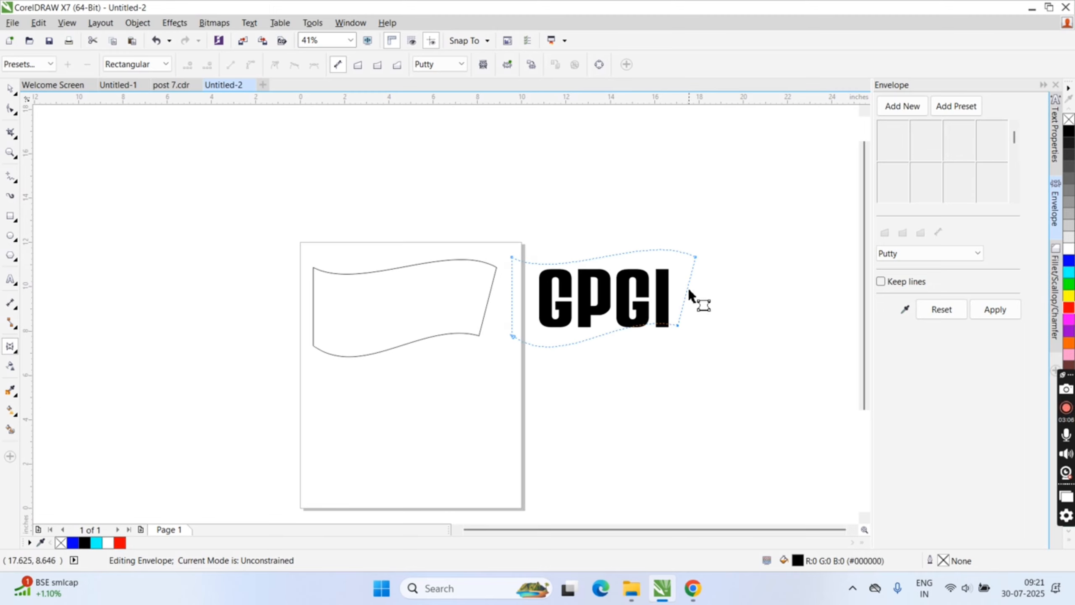
{"action": "left_click", "coordinate": [1006, 311]}
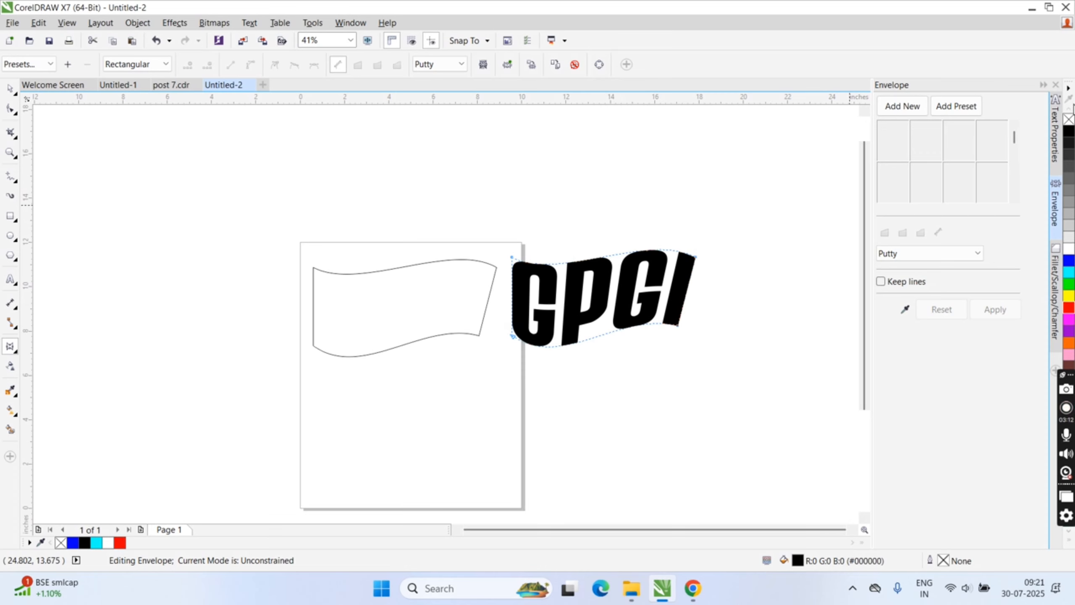
{"action": "left_click", "coordinate": [1043, 86]}
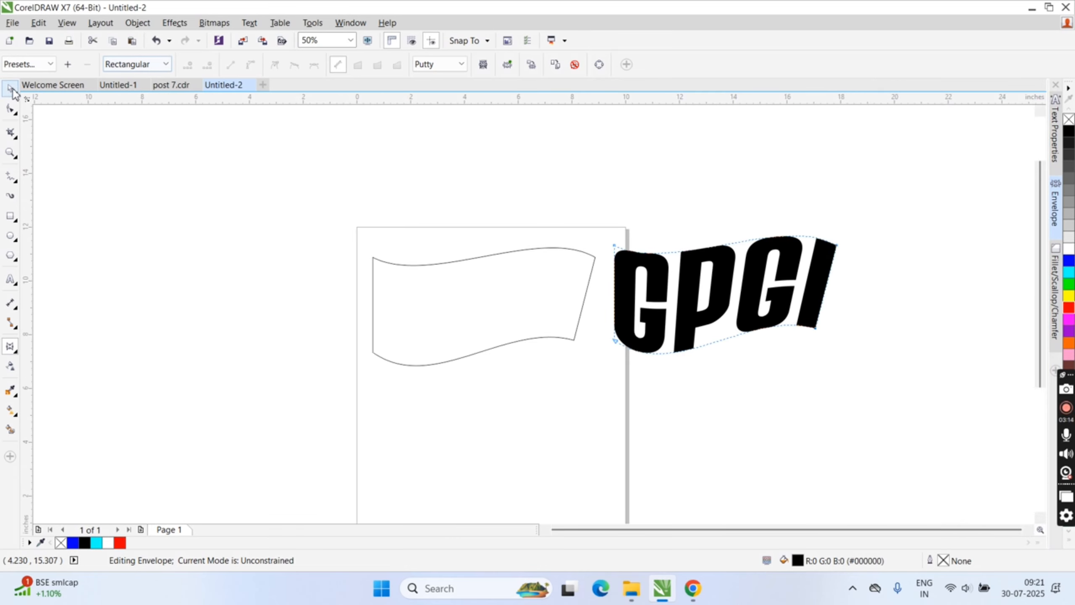
Step: Move the warped GPGI text onto the flag shape and shrink it about its centre to about 7.89 inches wide
{"action": "left_click", "coordinate": [10, 89]}
{"action": "left_click", "coordinate": [231, 185]}
{"action": "left_click", "coordinate": [724, 259]}
{"action": "left_click_drag", "start_coordinate": [721, 263], "coordinate": [485, 269]}
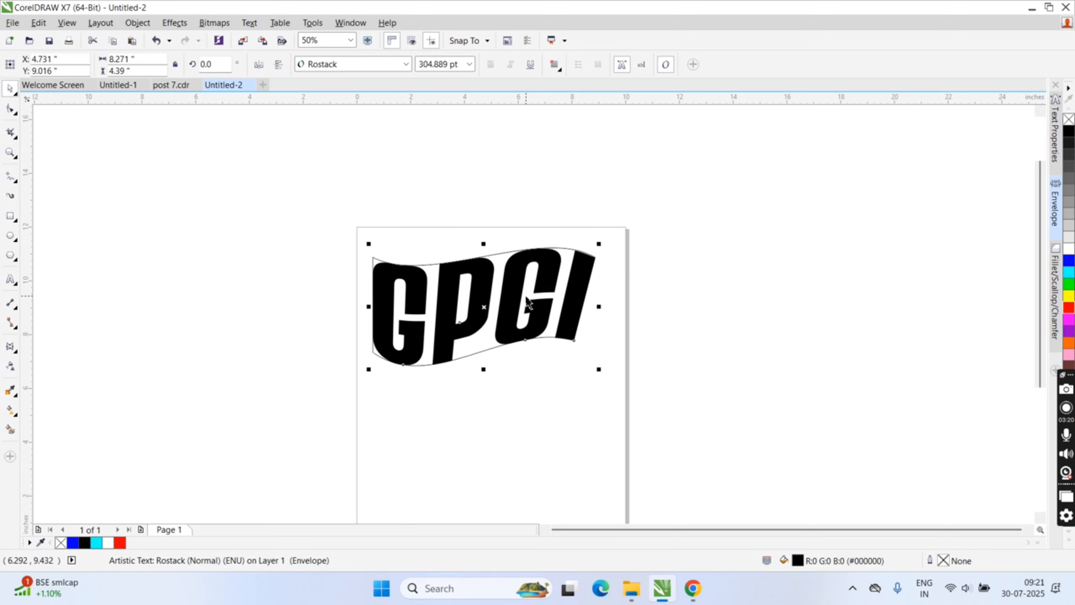
{"action": "scroll", "coordinate": [608, 242], "scroll_direction": "up", "scroll_amount": 1}
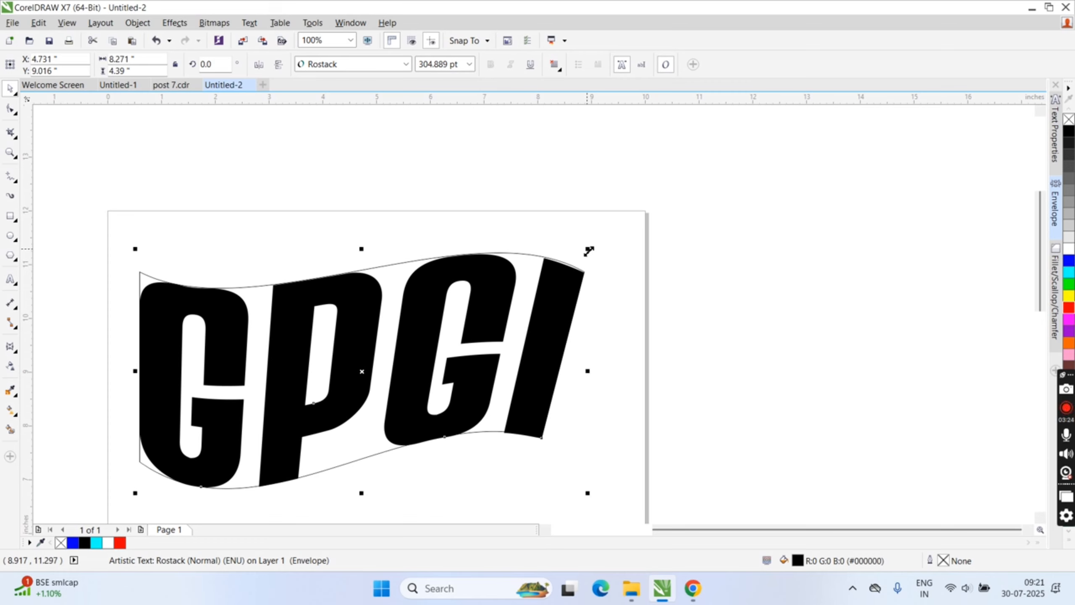
{"action": "left_click_drag", "start_coordinate": [589, 249], "coordinate": [581, 255]}
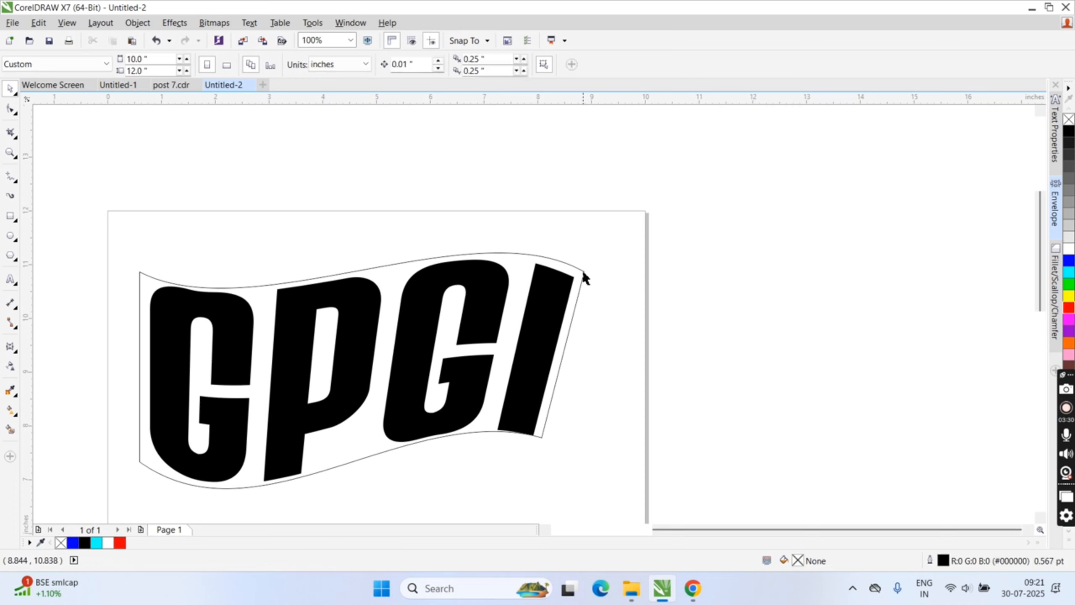
Step: Stretch the flag shape vertically to about 4.48 inches high and nudge it up to even the margins around the text
{"action": "key", "text": "ctrl+q"}
{"action": "left_click_drag", "start_coordinate": [364, 493], "coordinate": [364, 497]}
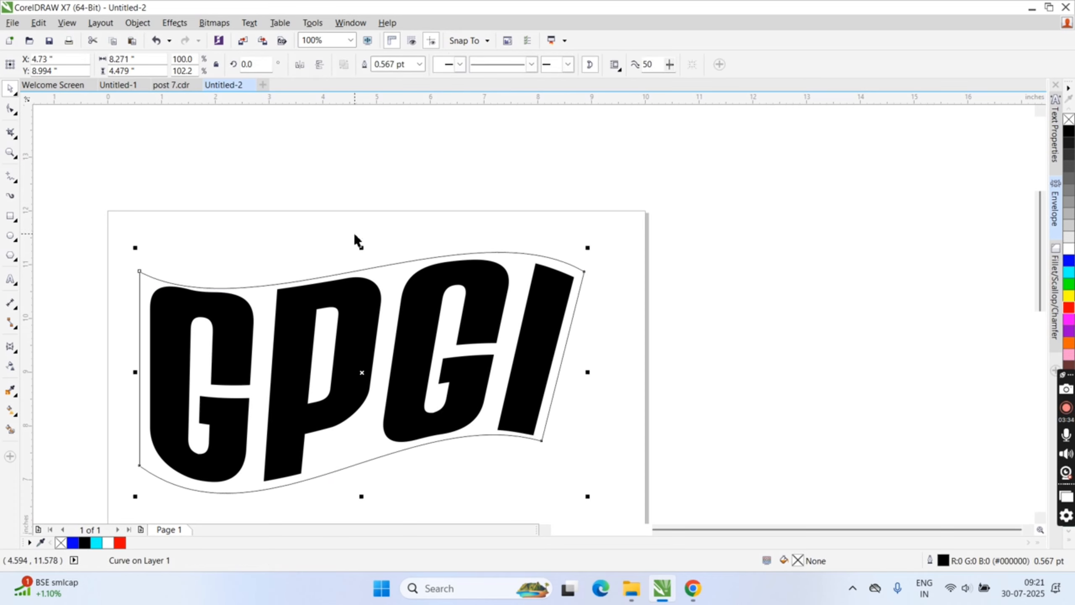
{"action": "key", "text": "Up"}
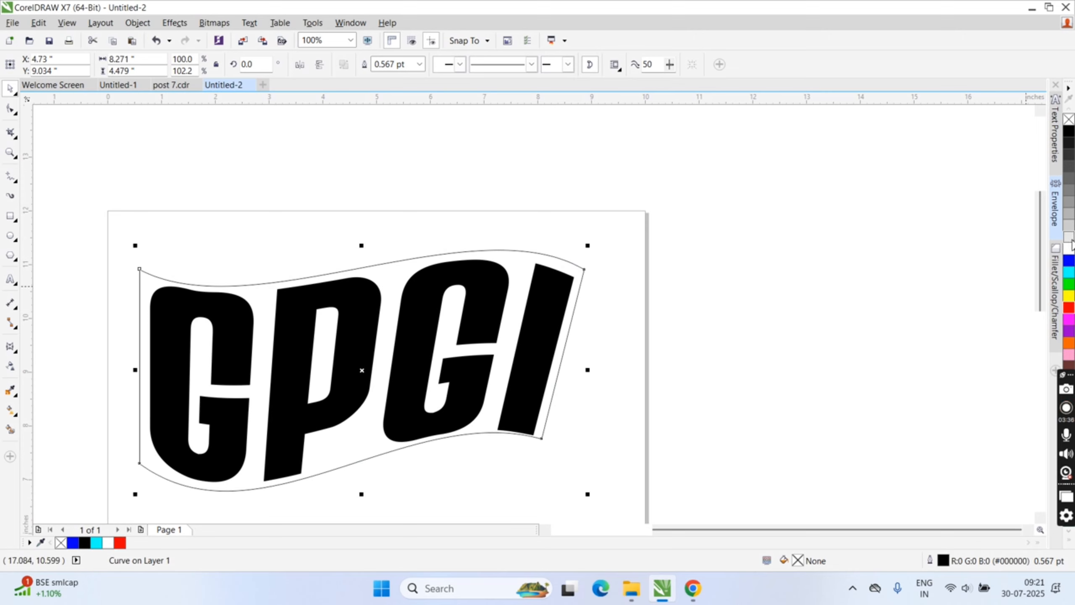
Step: Fill the flag shape with dark gray #666666 without an outline, and fill the GPGI text with white
{"action": "left_click", "coordinate": [1068, 180]}
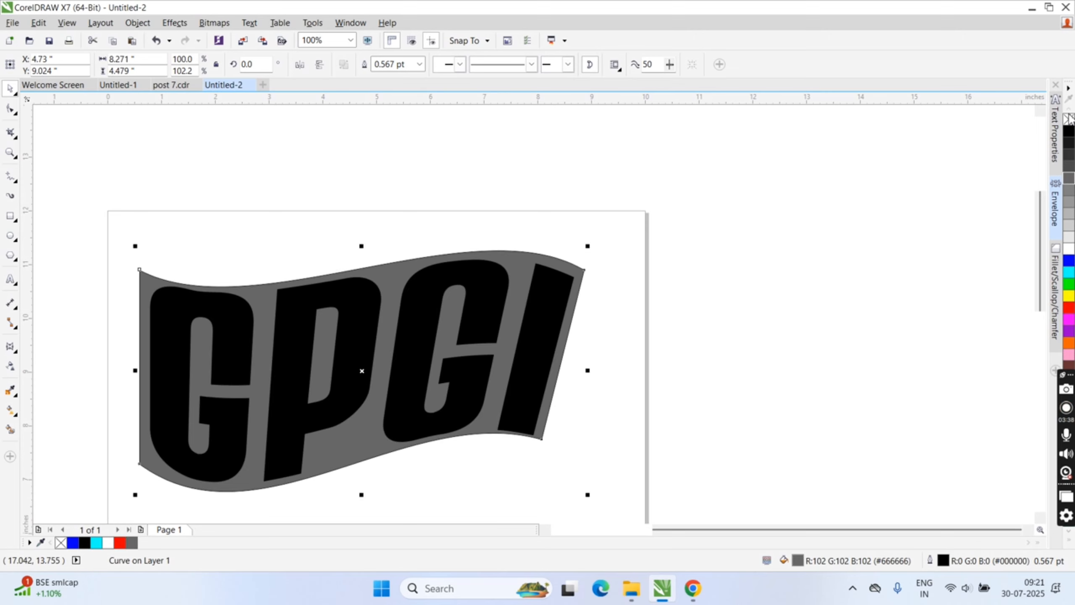
{"action": "left_click", "coordinate": [736, 332]}
{"action": "left_click", "coordinate": [536, 365]}
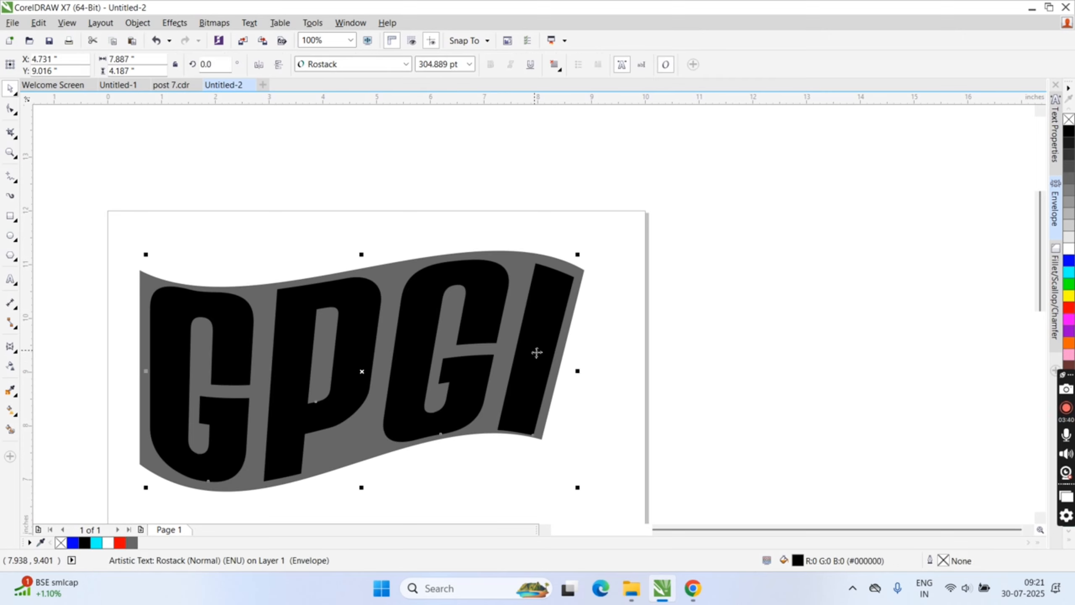
{"action": "left_click", "coordinate": [1055, 292]}
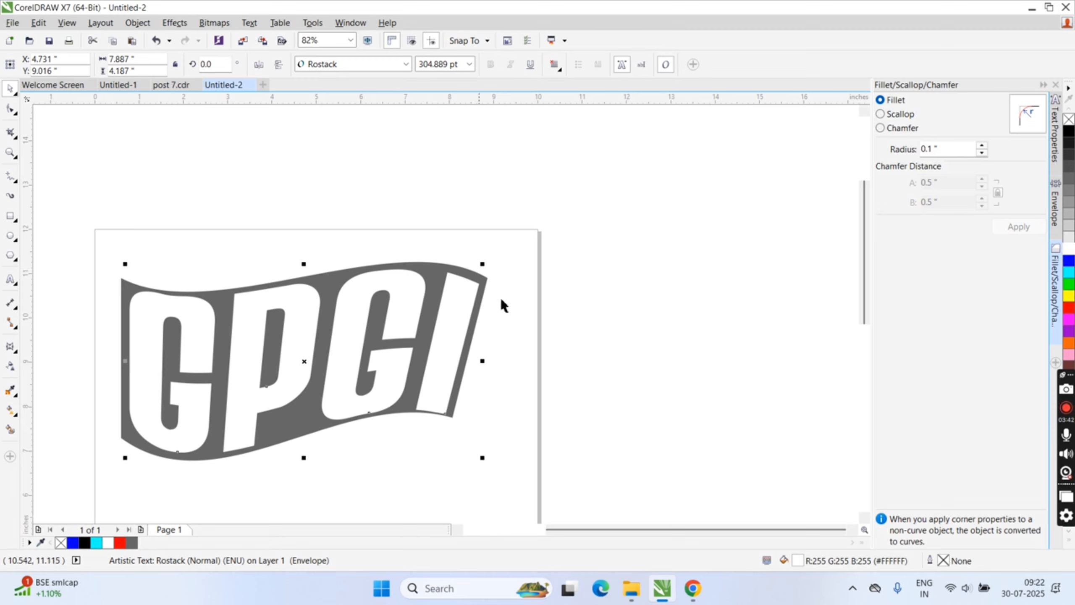
{"action": "left_click", "coordinate": [558, 236]}
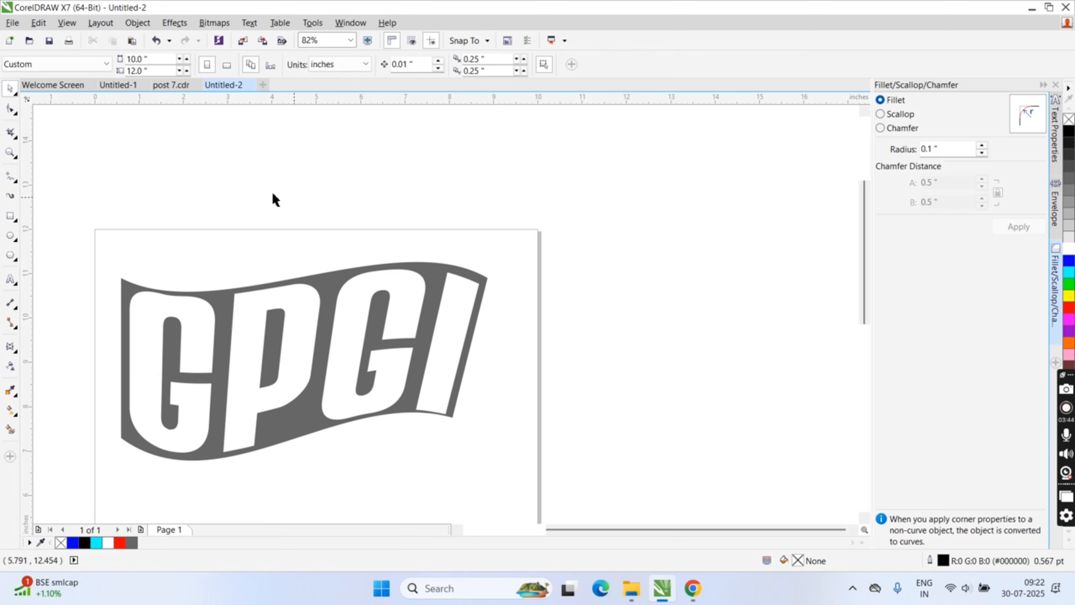
{"action": "scroll", "coordinate": [272, 192], "scroll_direction": "down", "scroll_amount": 3}
{"action": "left_click", "coordinate": [1056, 85]}
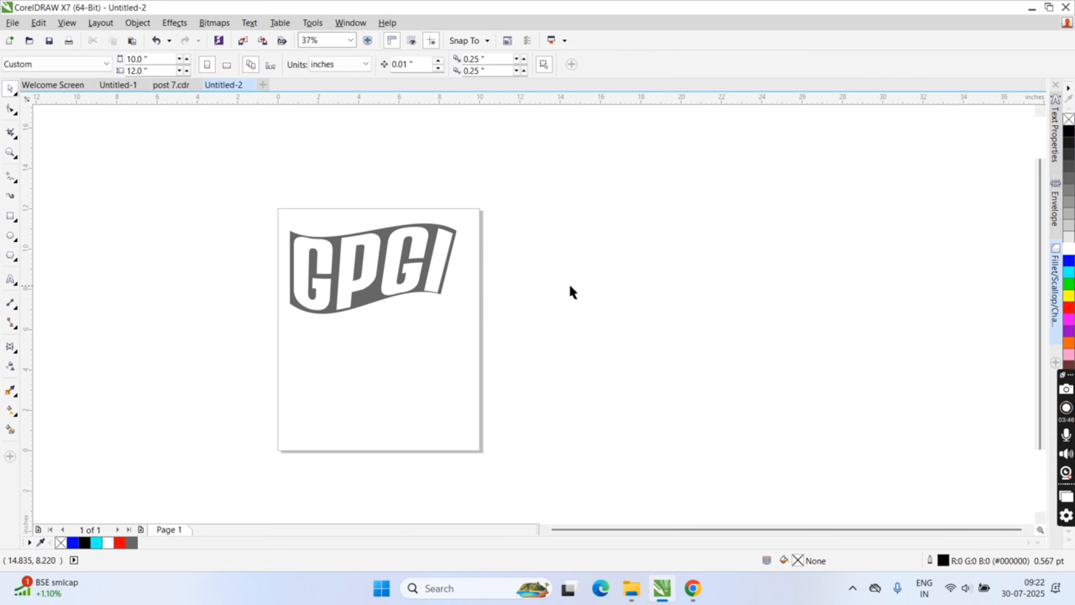
Step: Draw a rectangle about 6.78 by 2.46 inches to the right of the page
{"action": "scroll", "coordinate": [354, 238], "scroll_direction": "up", "scroll_amount": 3}
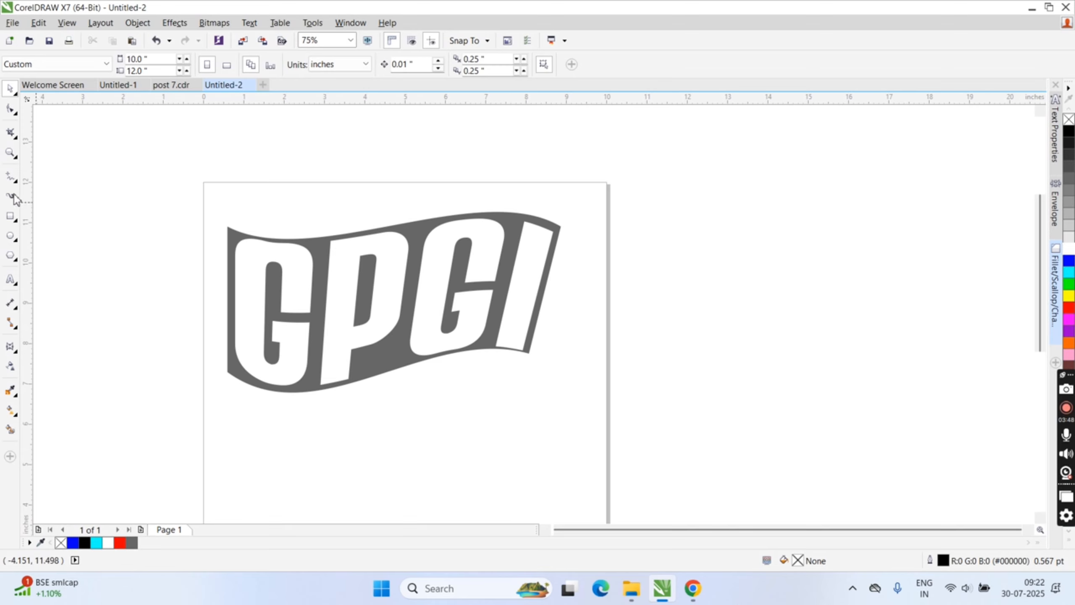
{"action": "left_click", "coordinate": [11, 216]}
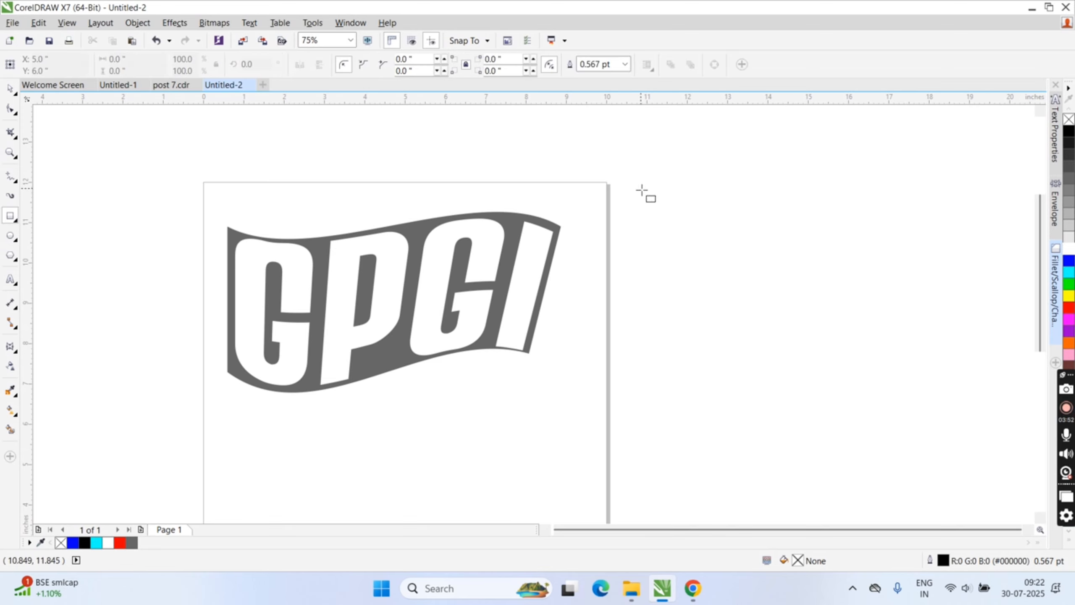
{"action": "left_click_drag", "start_coordinate": [648, 188], "coordinate": [923, 289]}
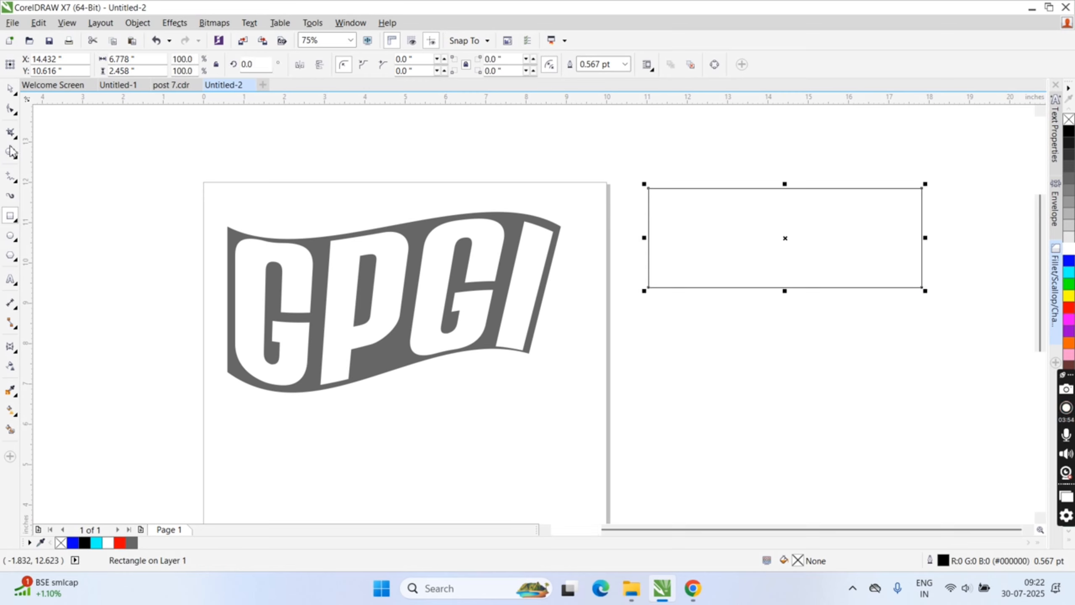
Step: Convert the rectangle to curves and pull new middle nodes on its top and bottom edges down into a V, about 3.07 inches tall overall
{"action": "left_click", "coordinate": [11, 109]}
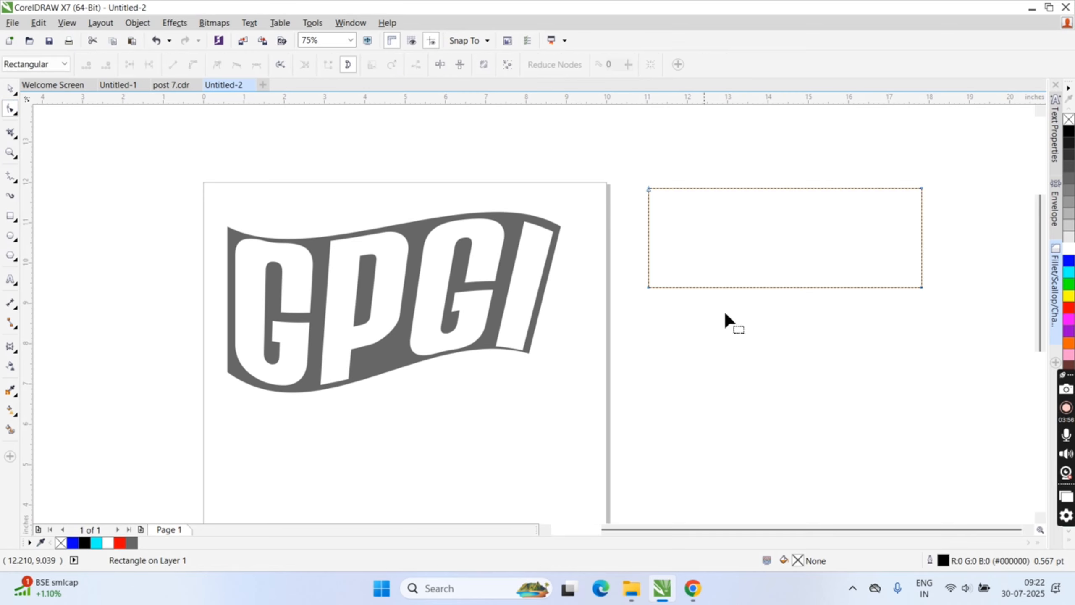
{"action": "key", "text": "ctrl+q"}
{"action": "left_click", "coordinate": [781, 188]}
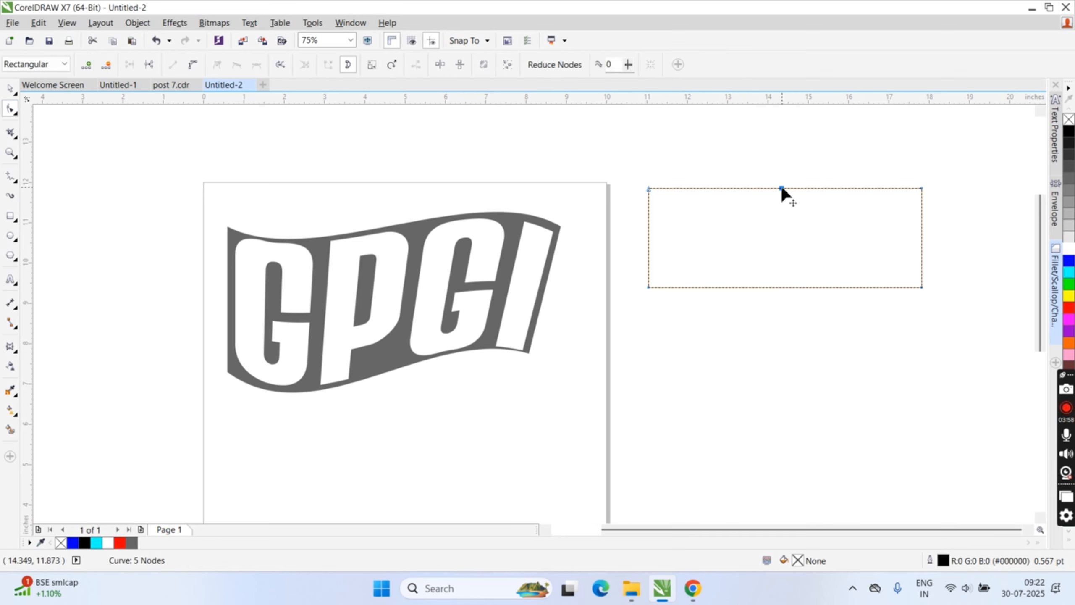
{"action": "left_click_drag", "start_coordinate": [782, 190], "coordinate": [783, 212]}
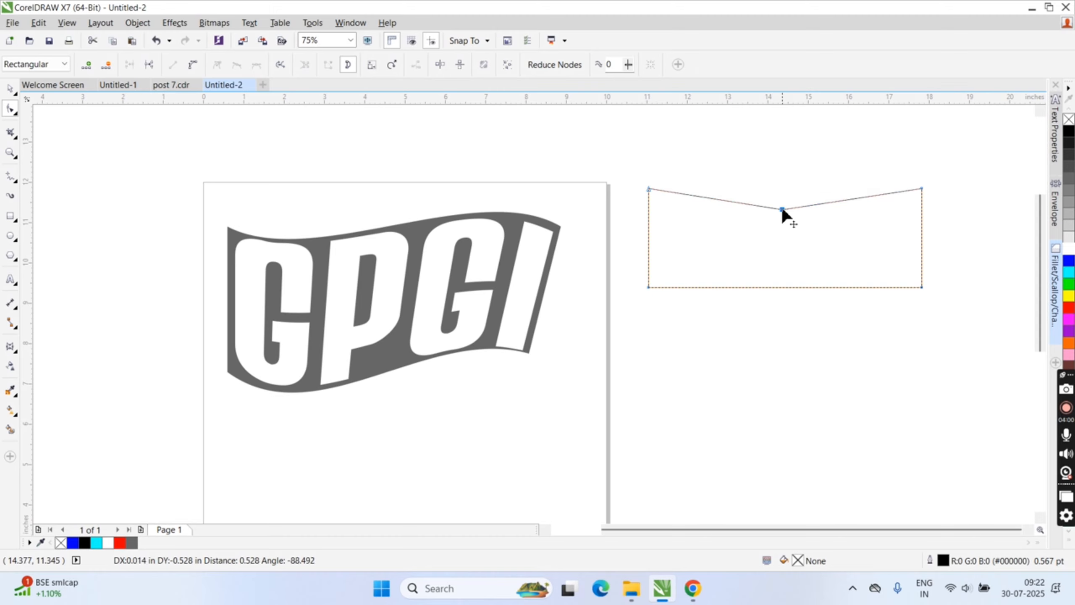
{"action": "left_click", "coordinate": [781, 288]}
{"action": "left_click_drag", "start_coordinate": [781, 288], "coordinate": [781, 312]}
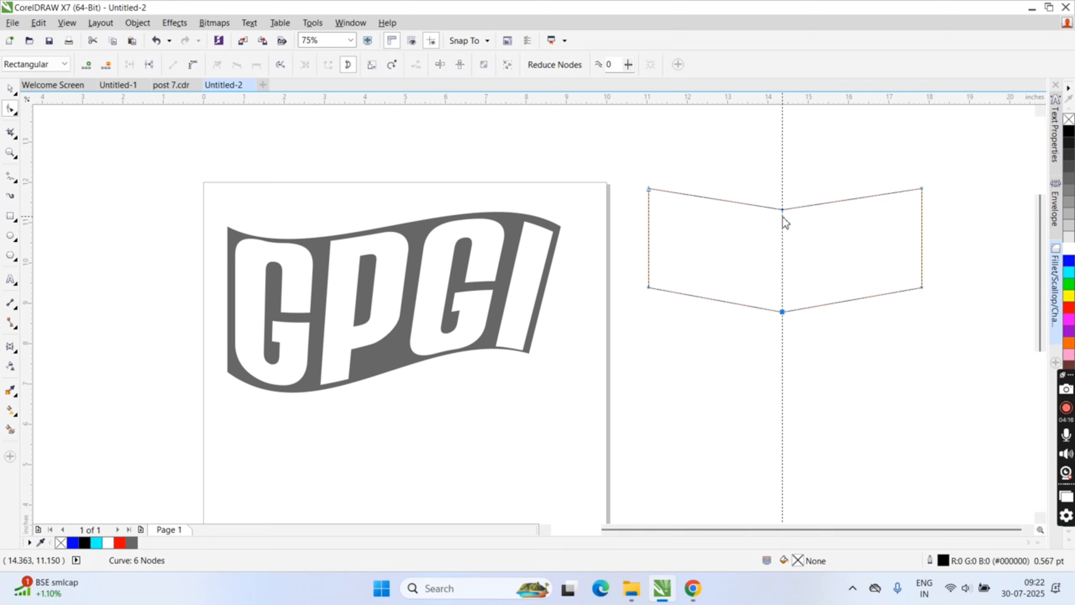
Step: Place a vertical guideline through the V shape's top middle node and check whether both middle nodes line up with it
{"action": "left_click_drag", "start_coordinate": [783, 217], "coordinate": [782, 216]}
{"action": "left_click", "coordinate": [797, 205]}
{"action": "scroll", "coordinate": [787, 214], "scroll_direction": "up", "scroll_amount": 8}
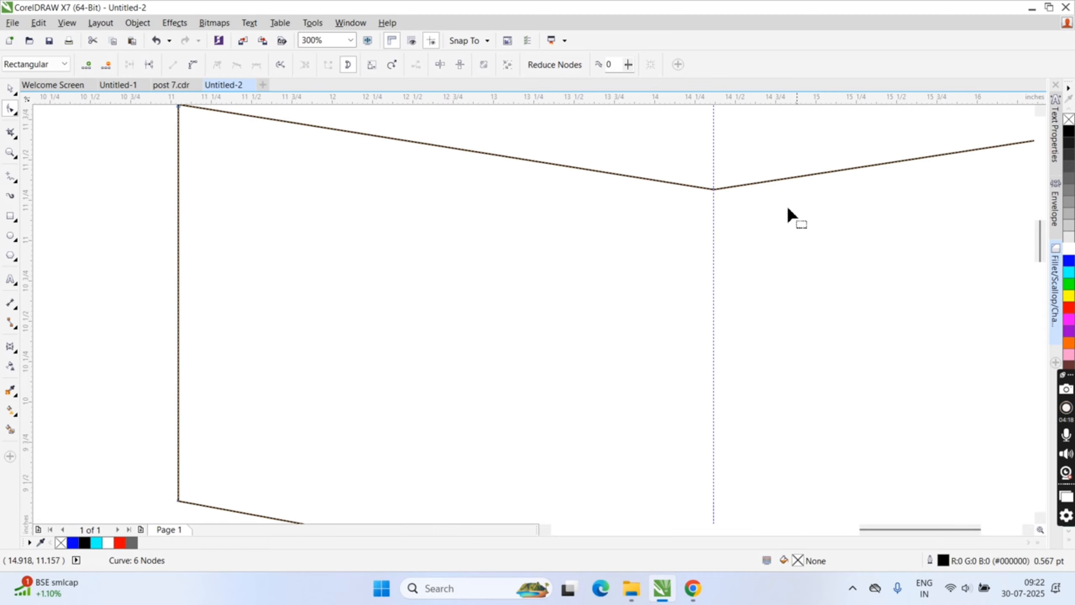
{"action": "scroll", "coordinate": [756, 372], "scroll_direction": "down", "scroll_amount": 6}
{"action": "scroll", "coordinate": [715, 386], "scroll_direction": "up", "scroll_amount": 6}
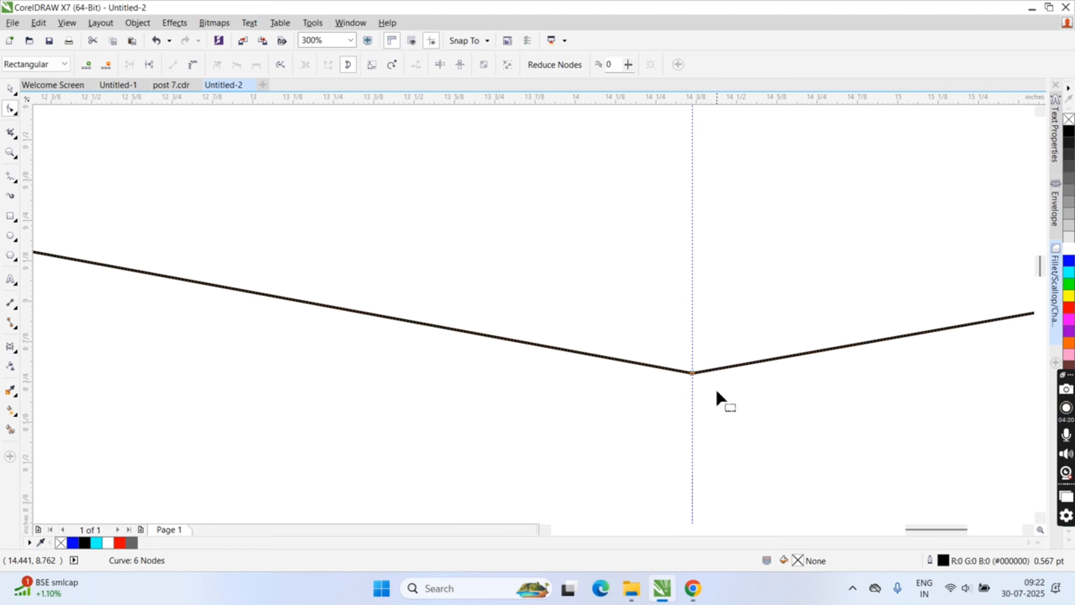
{"action": "scroll", "coordinate": [696, 383], "scroll_direction": "down", "scroll_amount": 6}
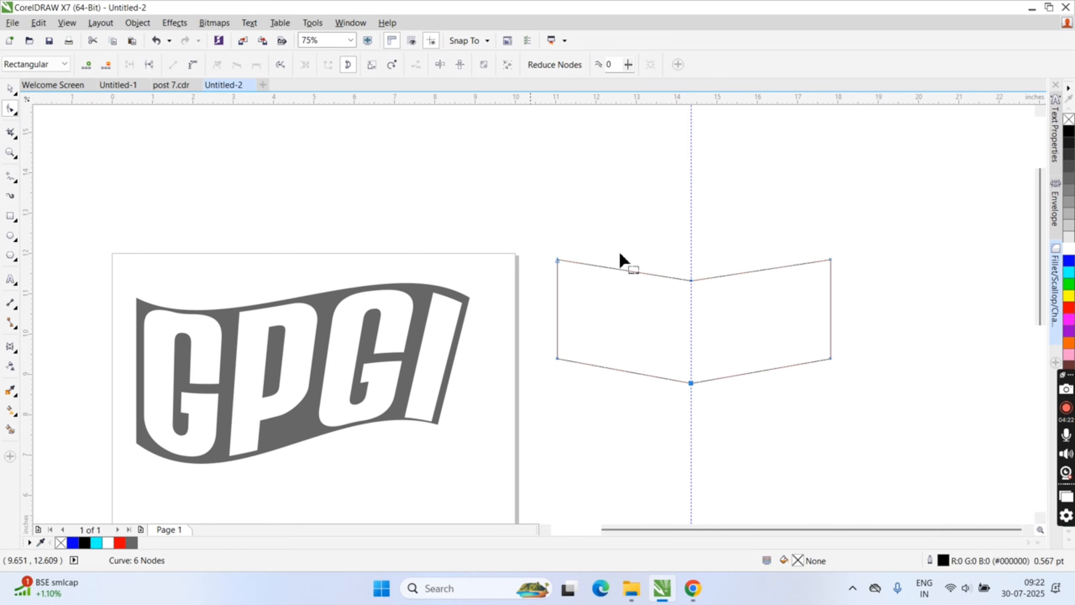
Step: Delete the vertical guideline running through the V shape and leave the shape deselected
{"action": "left_click", "coordinate": [9, 88]}
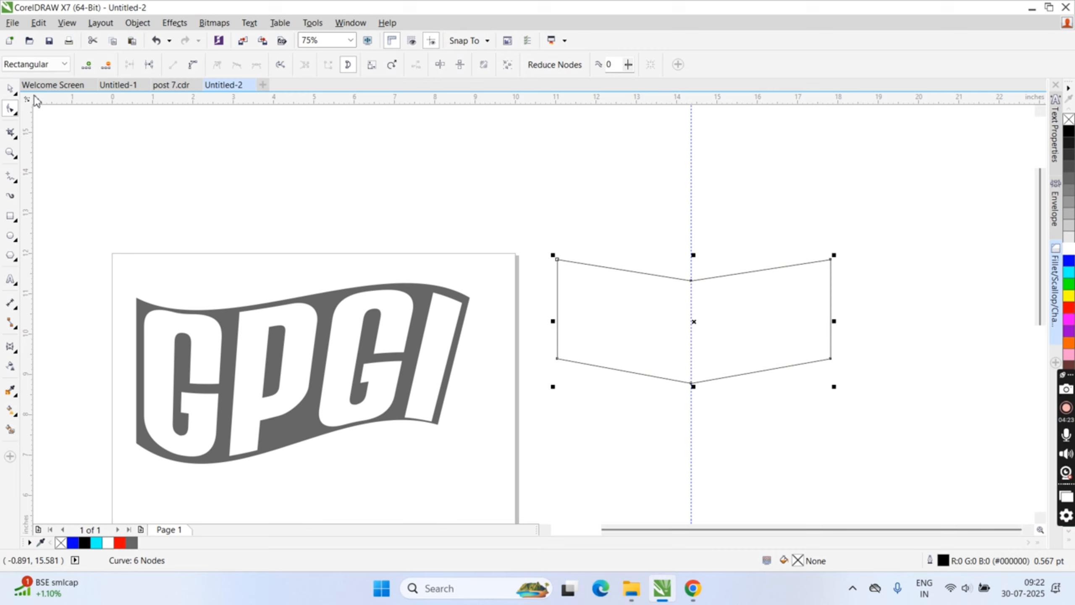
{"action": "left_click", "coordinate": [692, 227]}
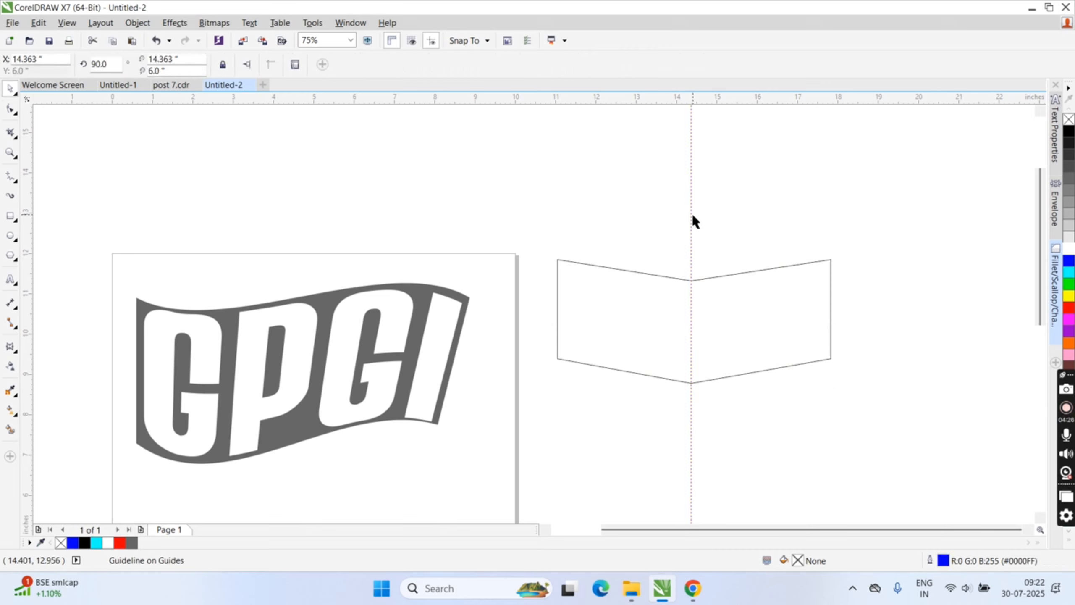
{"action": "key", "text": "Escape"}
{"action": "left_click", "coordinate": [692, 214]}
{"action": "key", "text": "Delete"}
{"action": "left_click", "coordinate": [735, 313]}
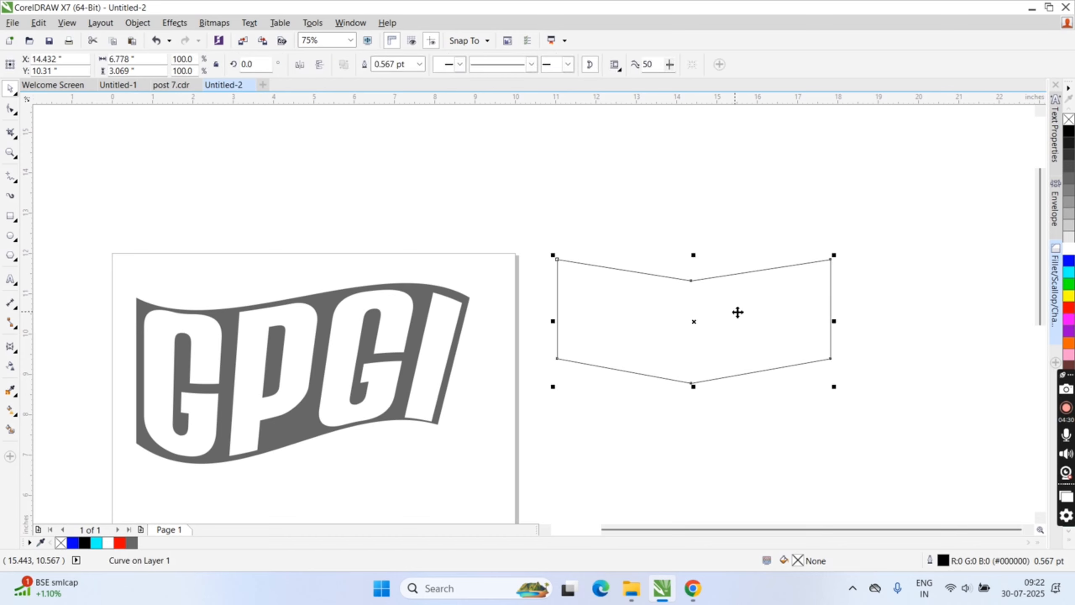
{"action": "left_click", "coordinate": [724, 236]}
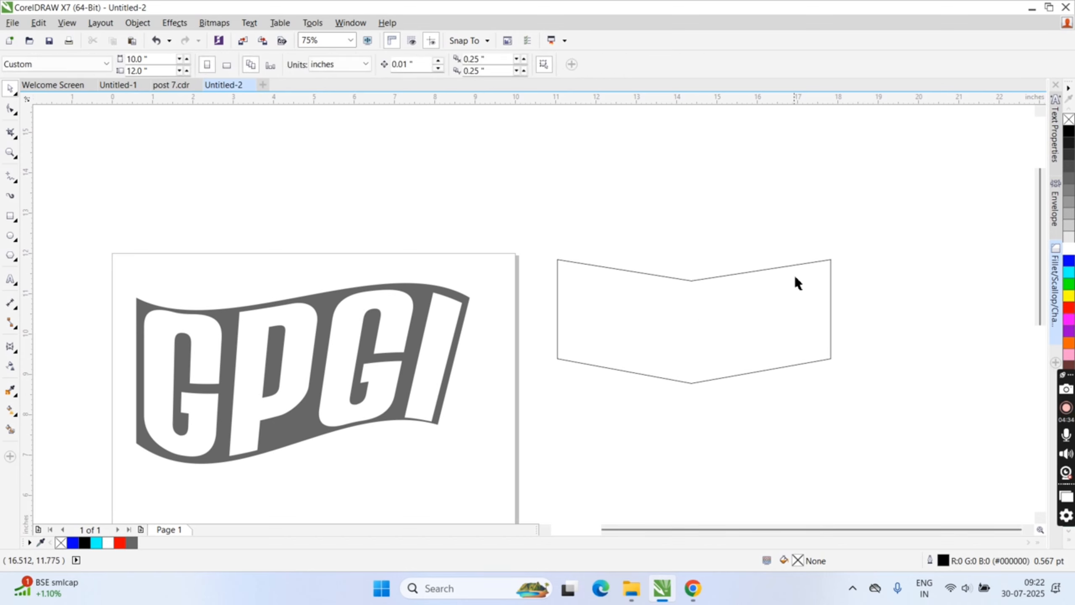
{"action": "scroll", "coordinate": [825, 262], "scroll_direction": "up", "scroll_amount": 2}
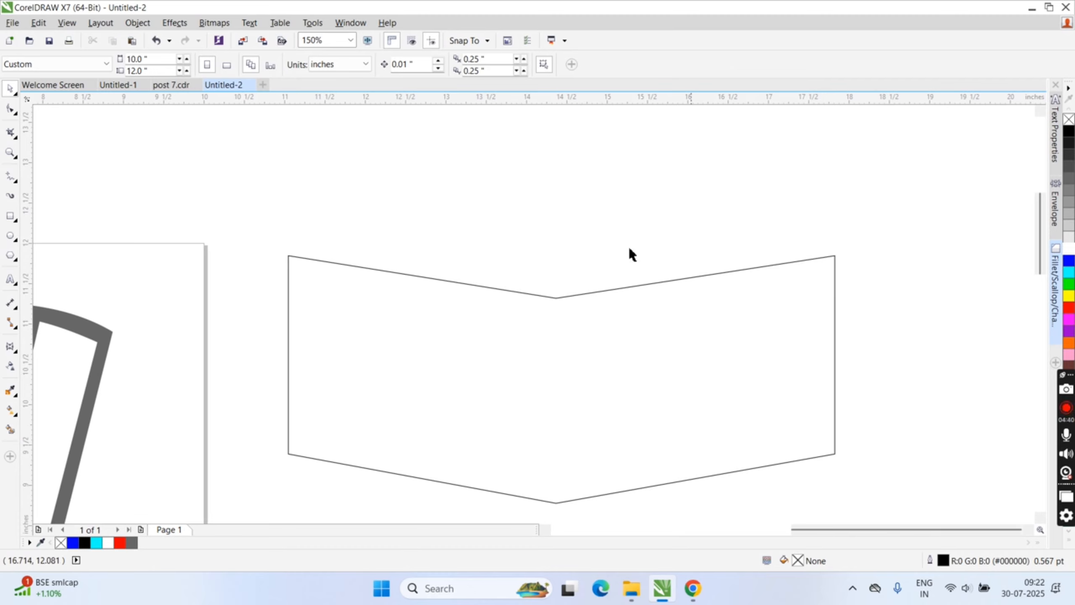
Step: Select the V shape's outer corner nodes for rounding and open the Fillet/Scallop/Chamfer settings
{"action": "left_click", "coordinate": [685, 329]}
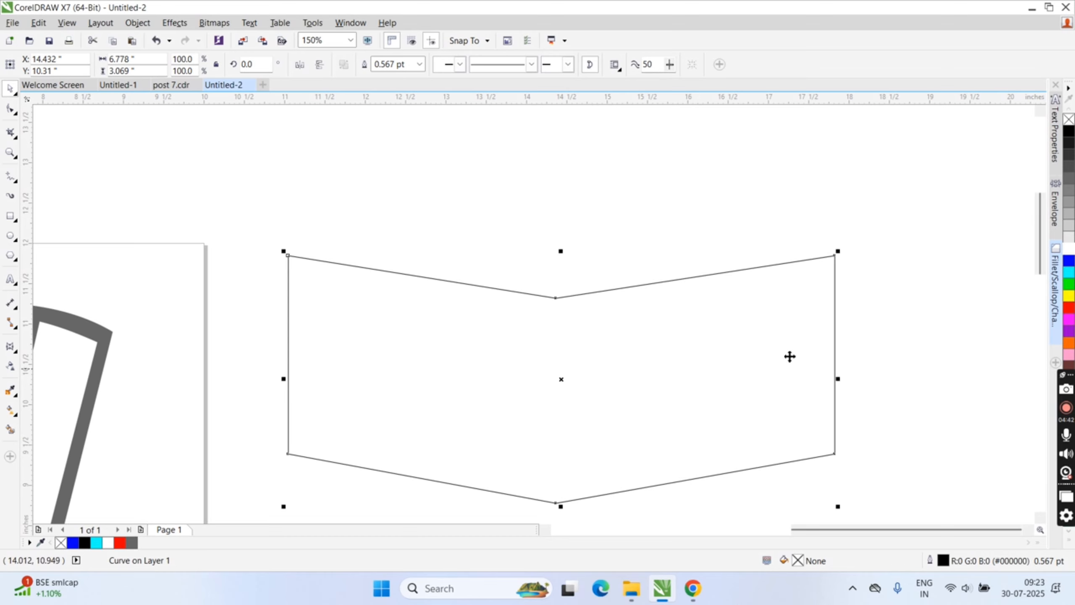
{"action": "left_click", "coordinate": [10, 109]}
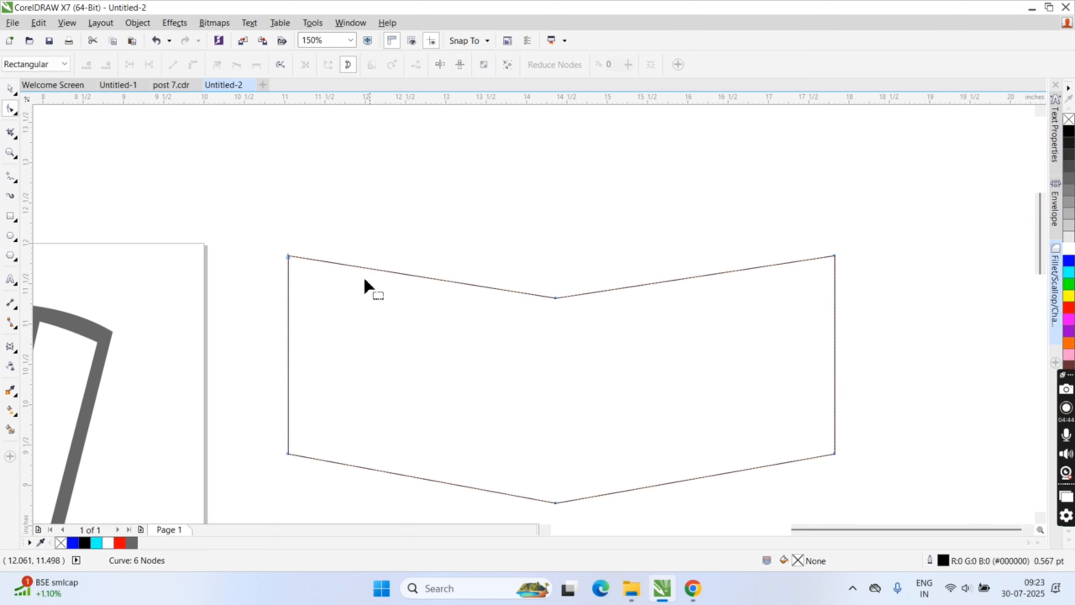
{"action": "left_click", "coordinate": [288, 256]}
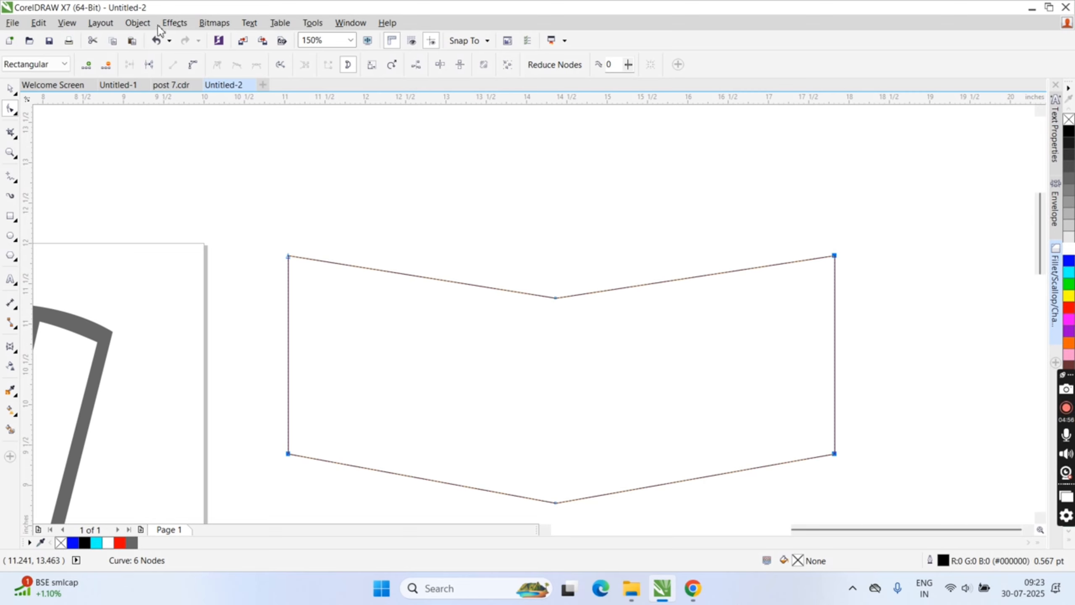
{"action": "left_click", "coordinate": [174, 23]}
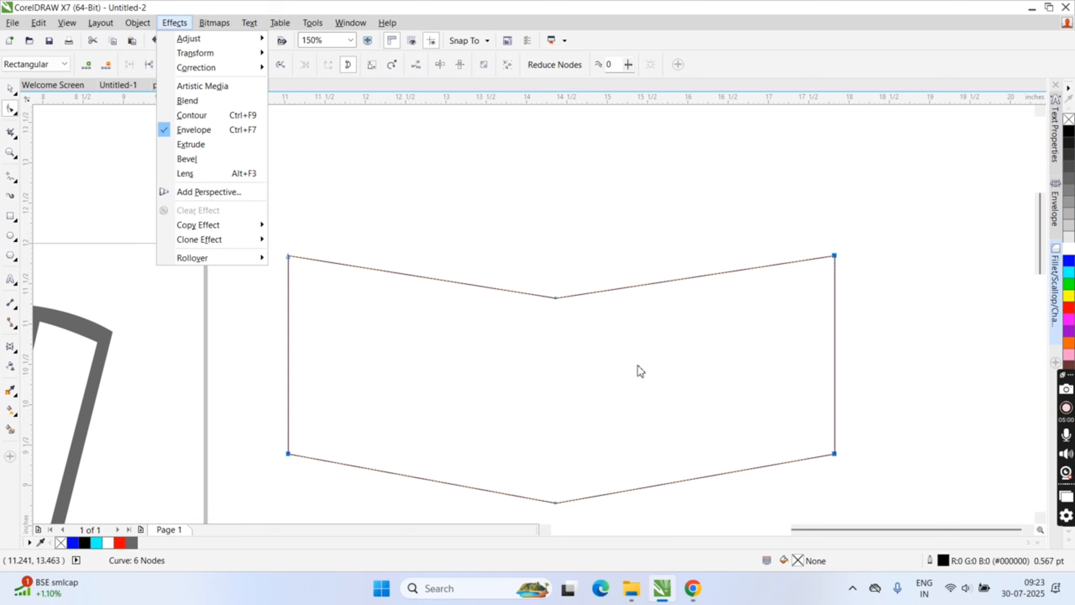
{"action": "left_click", "coordinate": [475, 244]}
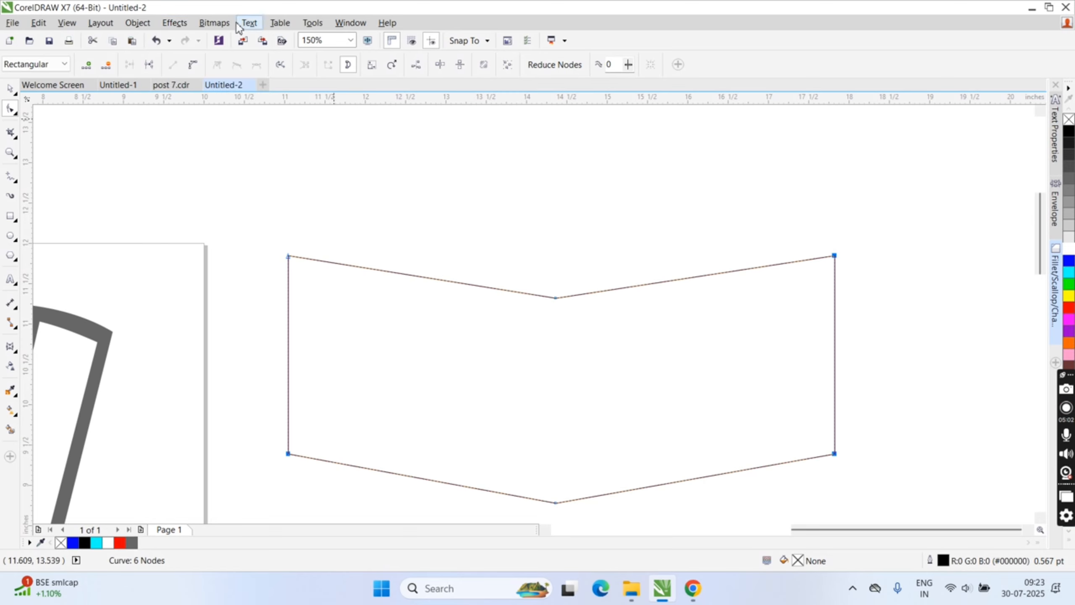
{"action": "left_click", "coordinate": [350, 22]}
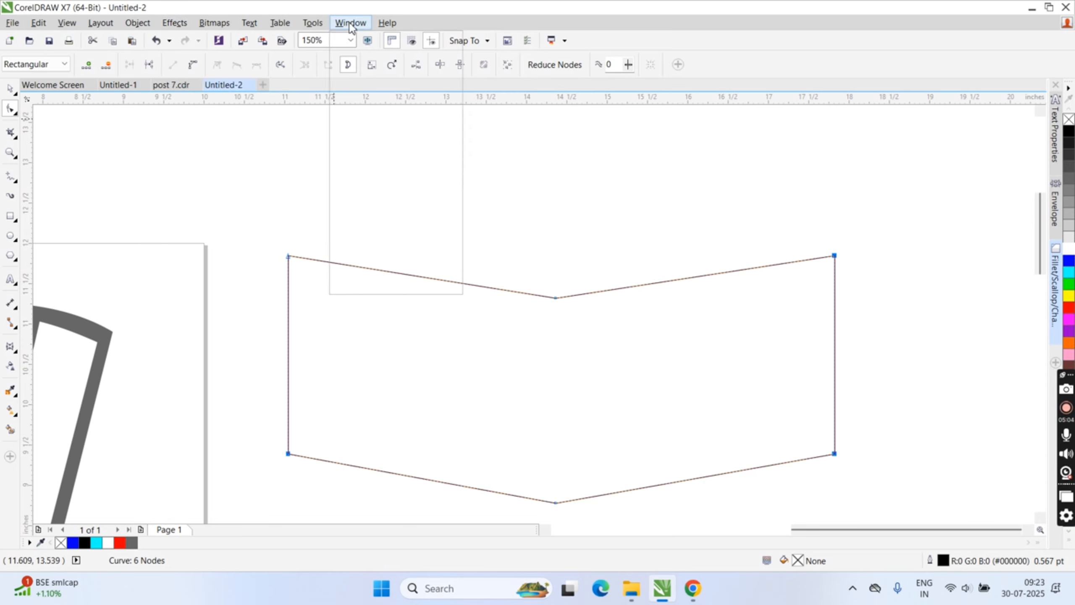
{"action": "mouse_move", "coordinate": [413, 200]}
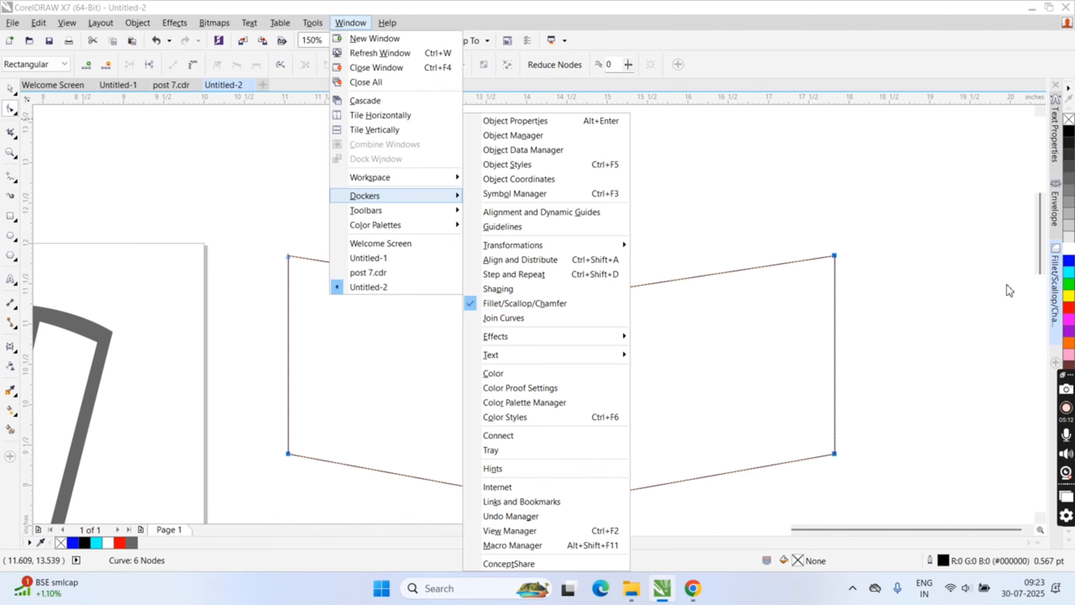
{"action": "left_click", "coordinate": [1057, 278]}
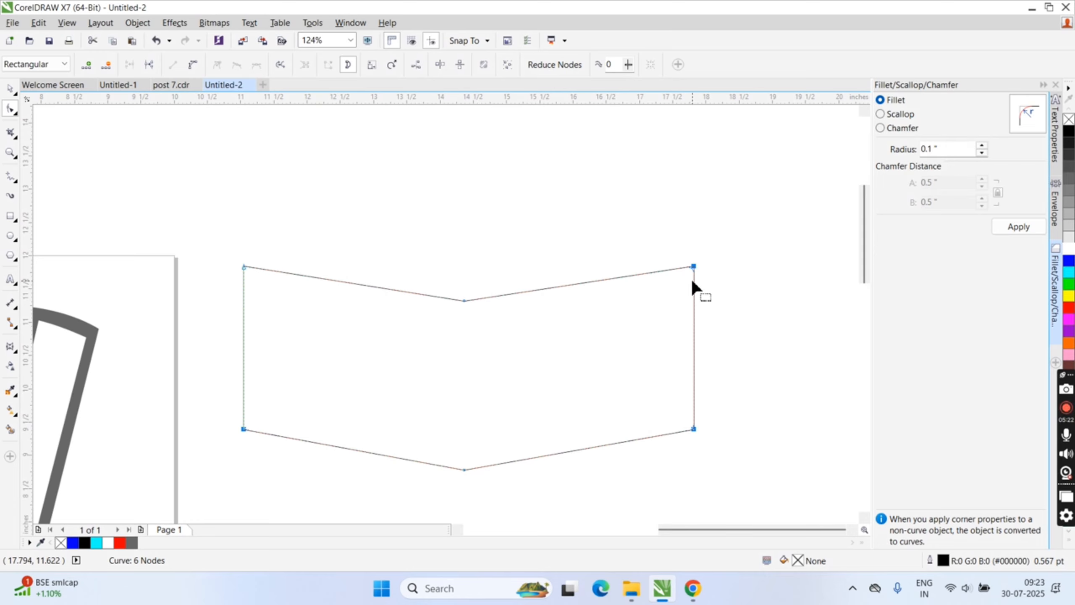
Step: Apply a fillet with a 0.5 inch radius to the V shape's two right corners and lower-left corner
{"action": "scroll", "coordinate": [698, 275], "scroll_direction": "up", "scroll_amount": 10}
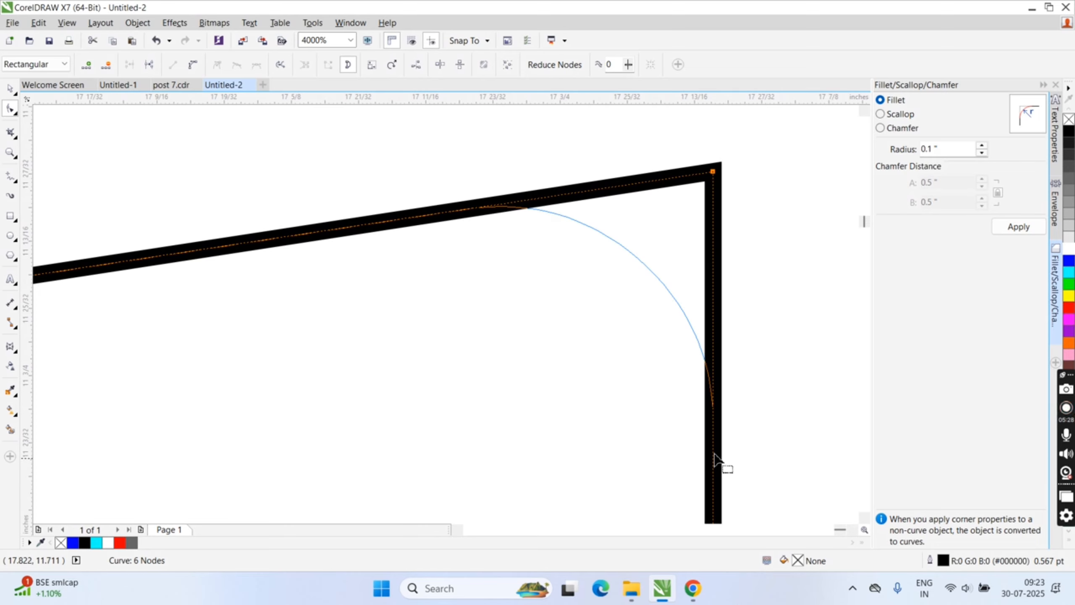
{"action": "scroll", "coordinate": [554, 293], "scroll_direction": "down", "scroll_amount": 6}
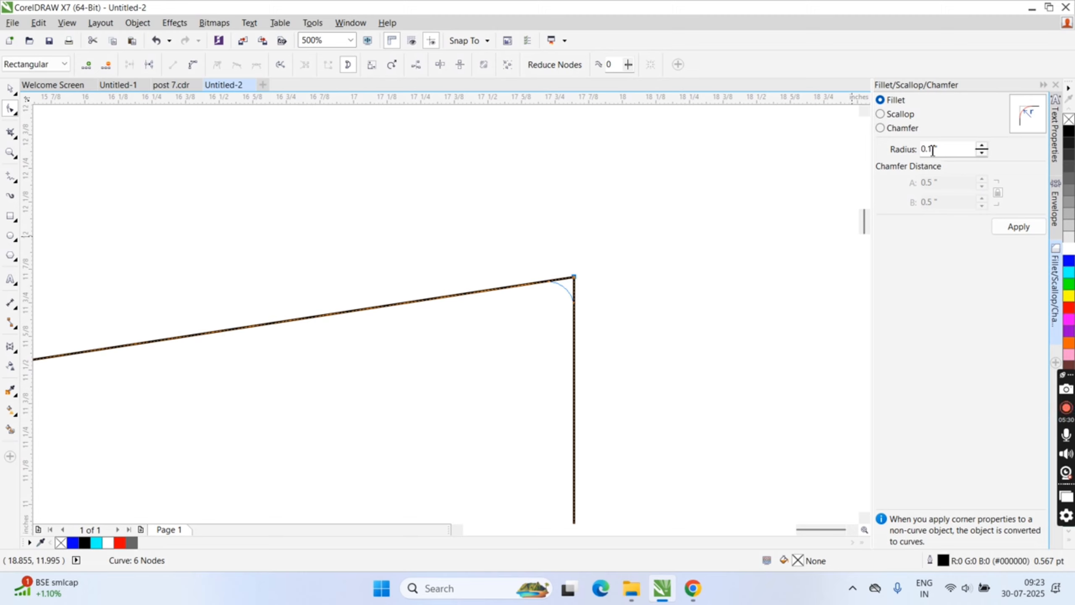
{"action": "left_click_drag", "start_coordinate": [929, 150], "coordinate": [933, 150]}
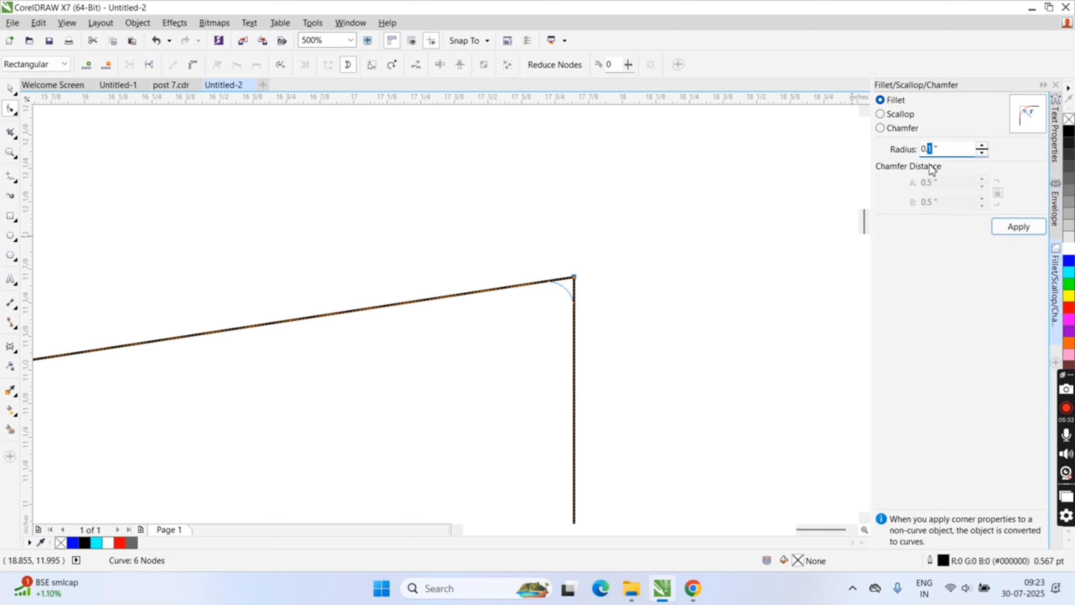
{"action": "type", "text": "5"}
{"action": "left_click", "coordinate": [893, 115]}
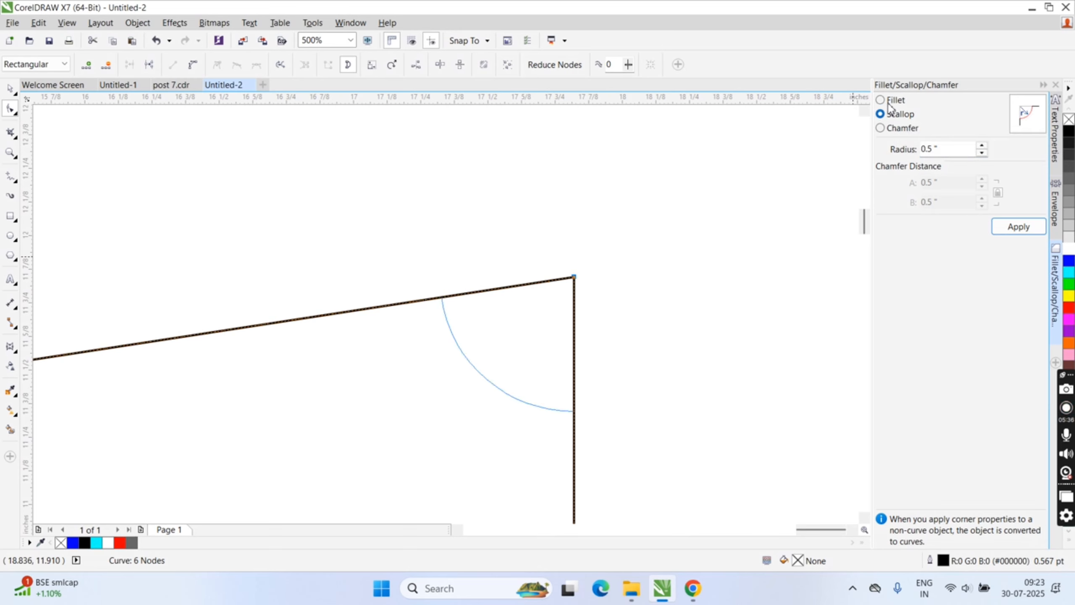
{"action": "left_click", "coordinate": [893, 101]}
{"action": "scroll", "coordinate": [563, 216], "scroll_direction": "down", "scroll_amount": 6}
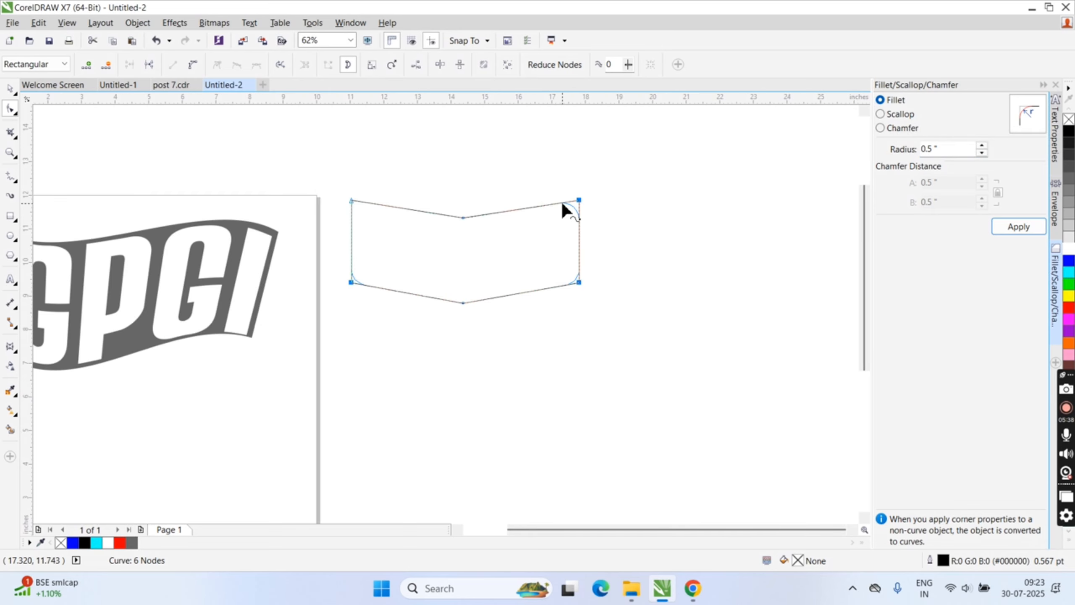
{"action": "left_click", "coordinate": [1016, 229]}
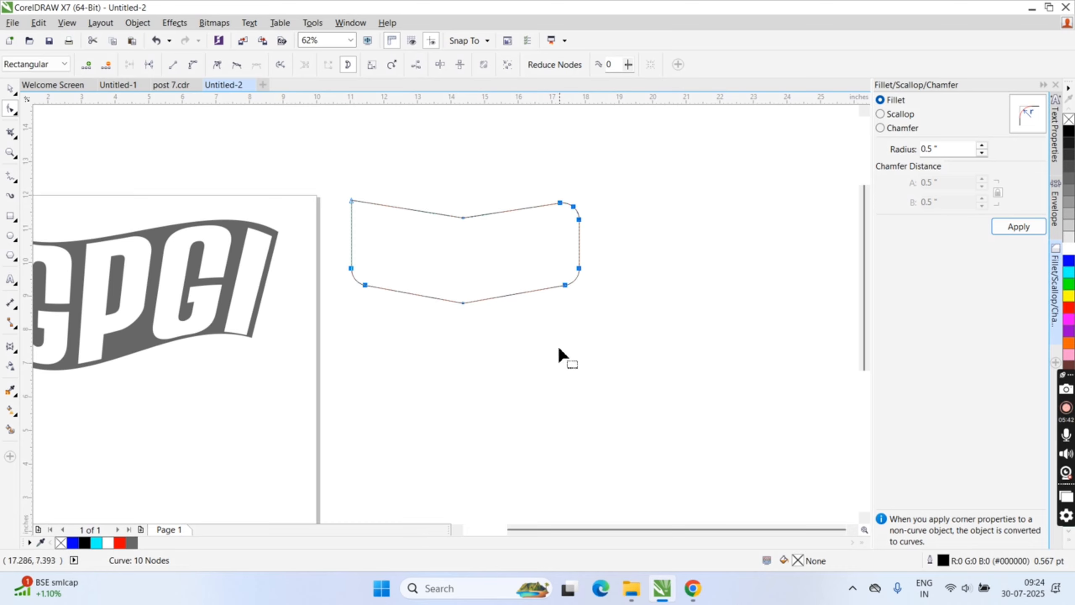
Step: Fillet the V shape's remaining upper-left corner with the 0.5 inch radius, collapse the fillet settings and deselect the shape
{"action": "left_click", "coordinate": [351, 202]}
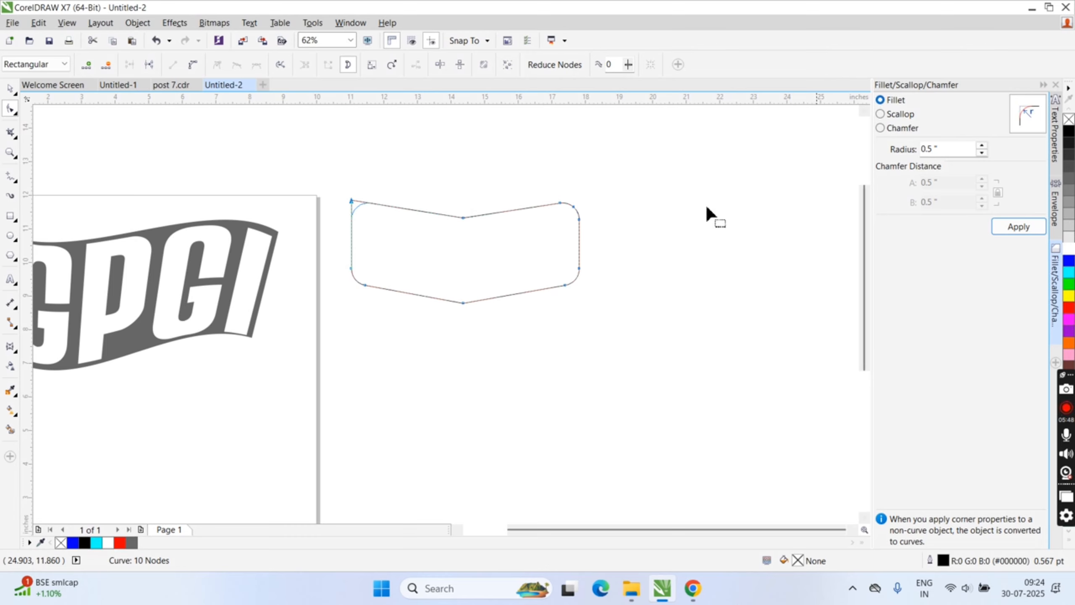
{"action": "left_click", "coordinate": [1017, 226]}
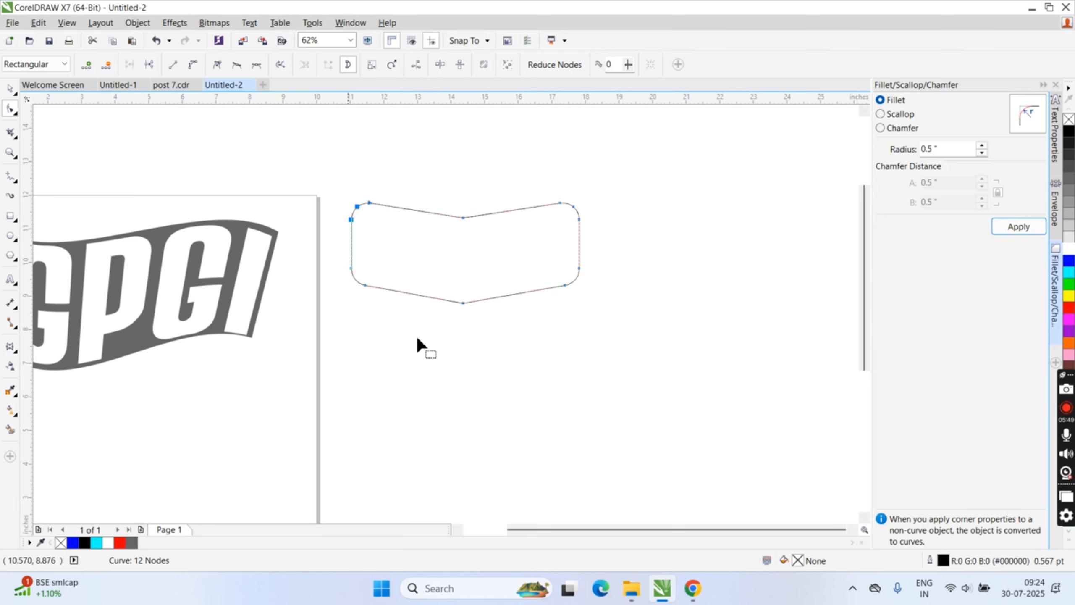
{"action": "left_click", "coordinate": [1043, 85]}
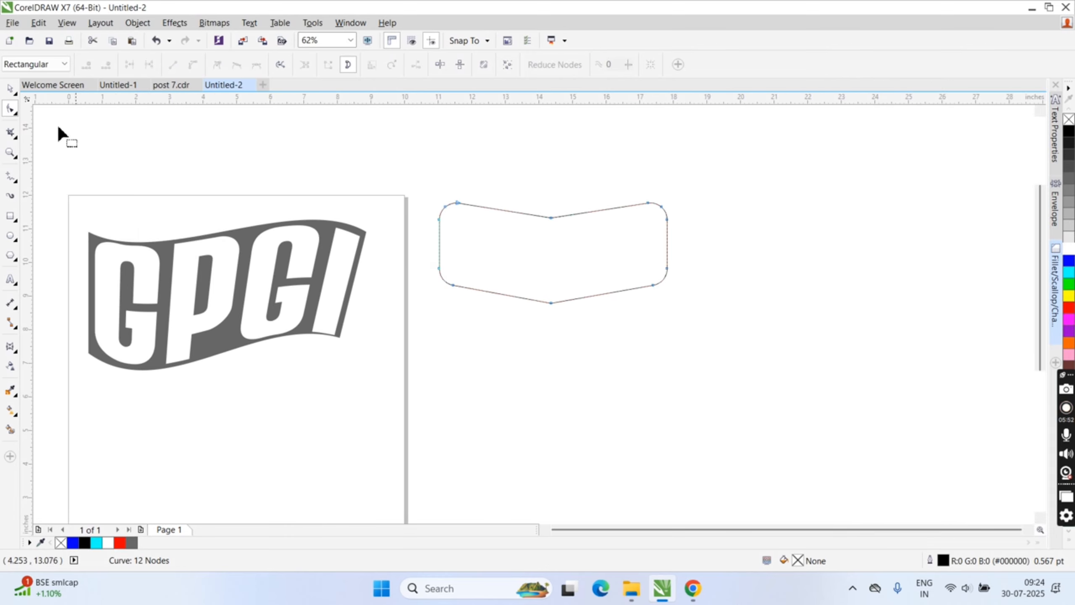
{"action": "key", "text": "space"}
{"action": "left_click", "coordinate": [138, 129]}
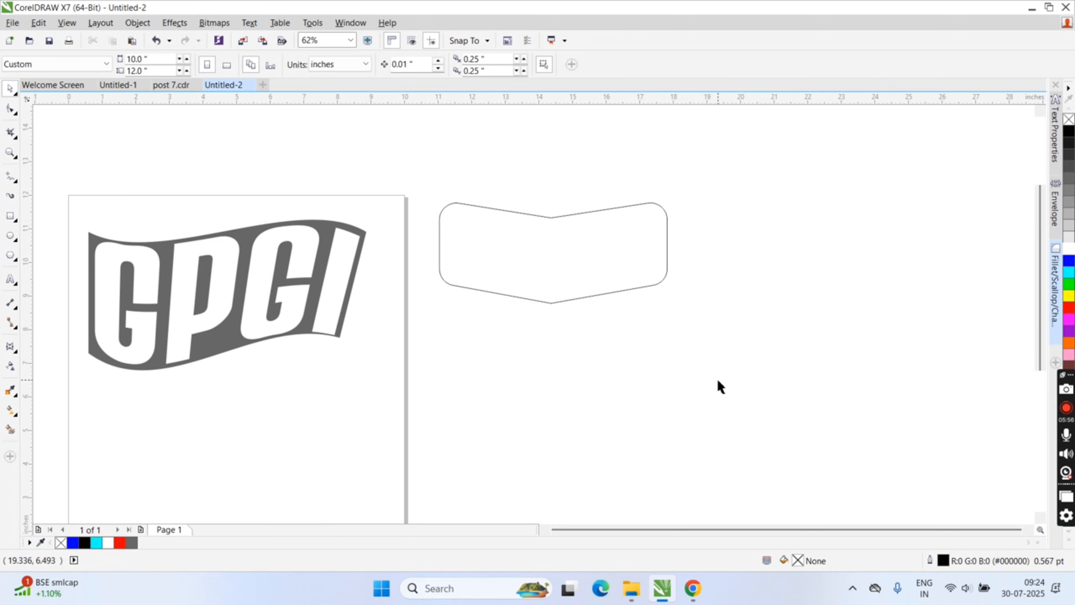
Step: Add the artistic text GPGI in Arial at 100 pt below the V-shaped banner
{"action": "key", "text": "F8"}
{"action": "left_click", "coordinate": [628, 347]}
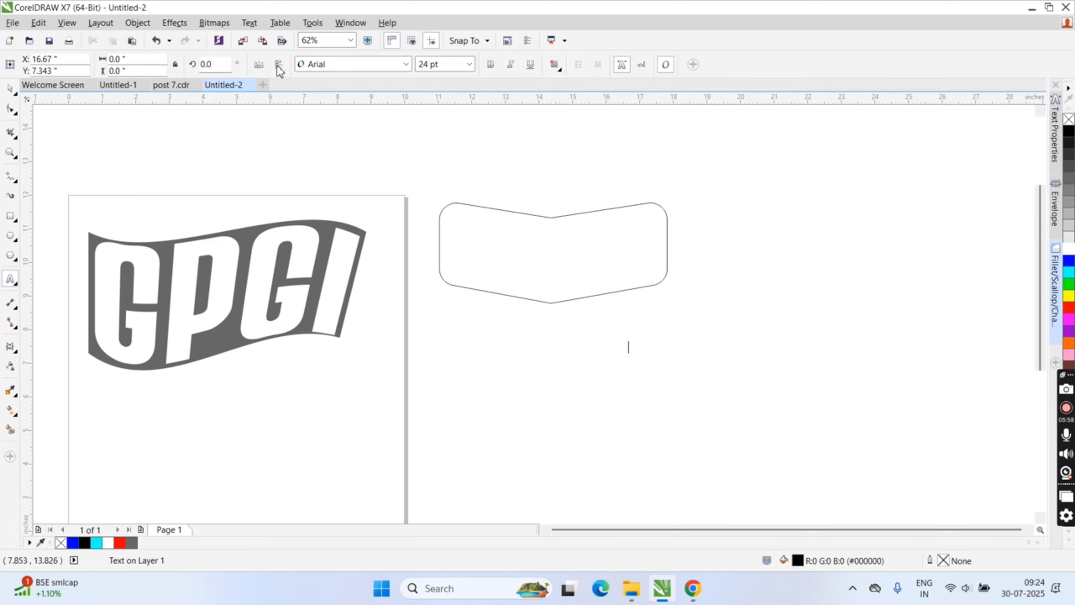
{"action": "left_click", "coordinate": [435, 71]}
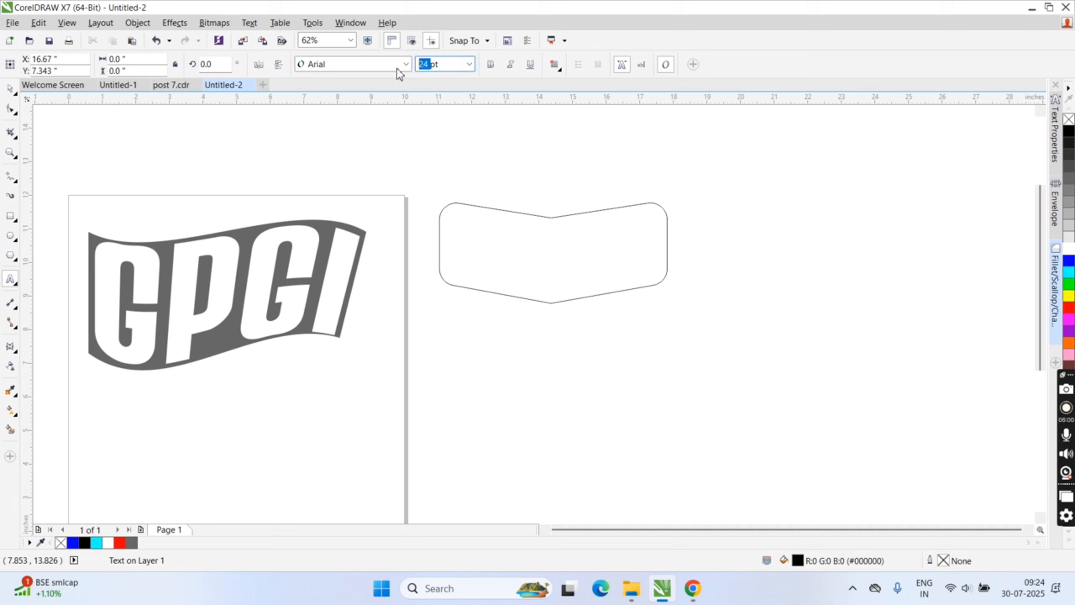
{"action": "type", "text": "100"}
{"action": "key", "text": "Return"}
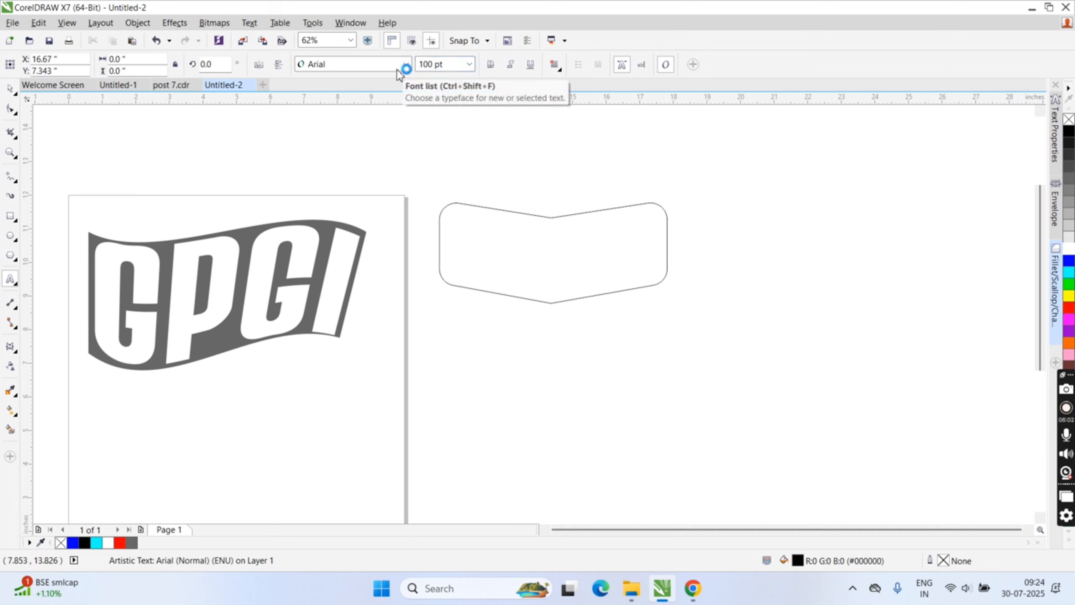
{"action": "type", "text": "GPGI"}
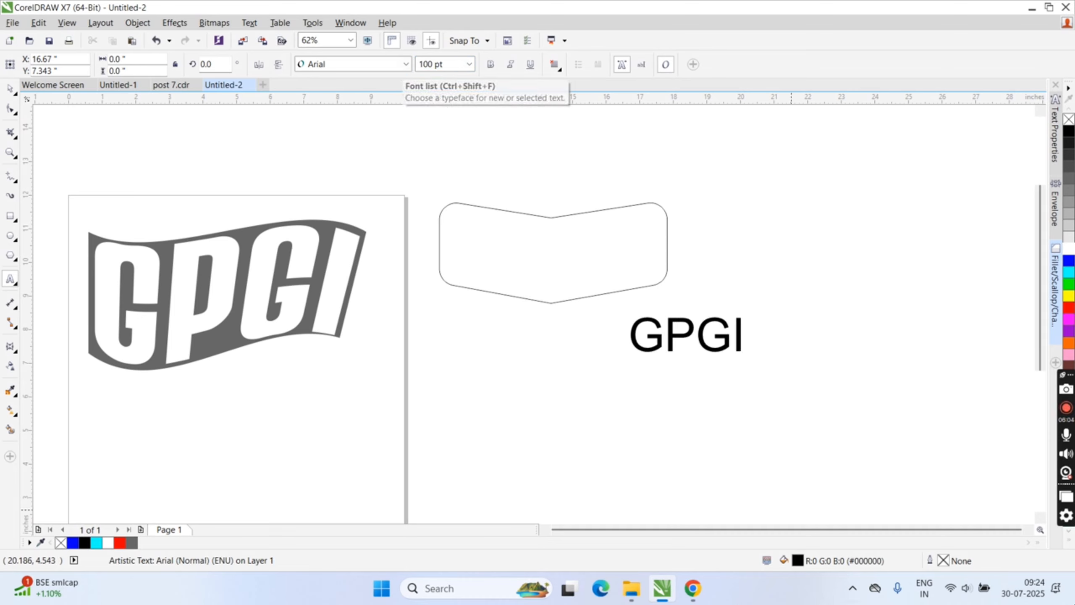
{"action": "left_click", "coordinate": [10, 88]}
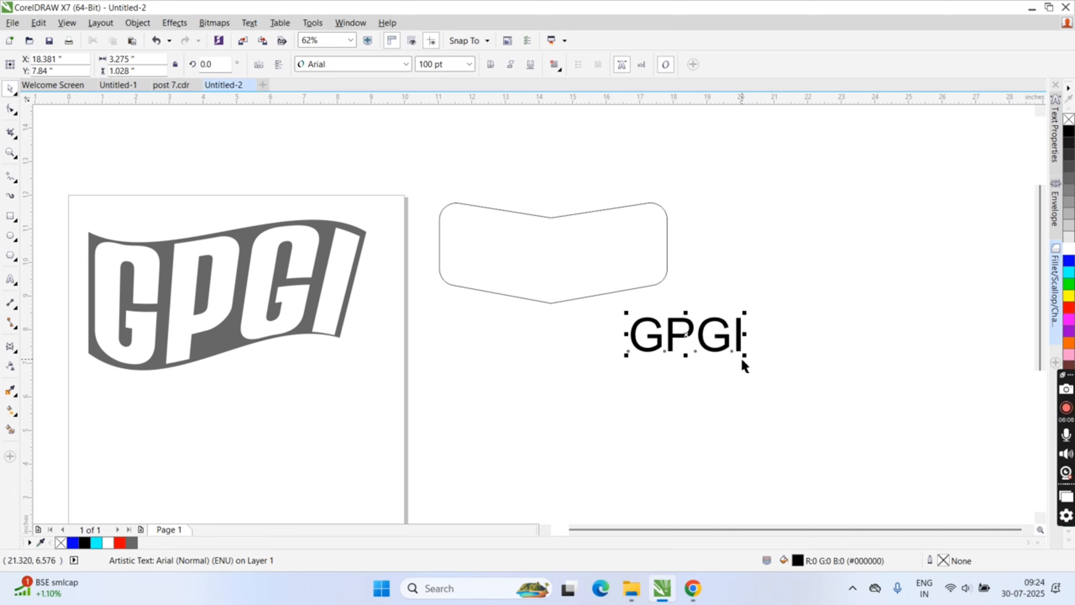
Step: Enlarge the new GPGI text to about 268.5 pt, make it bold and move it directly beneath the V-shaped banner
{"action": "left_click_drag", "start_coordinate": [744, 357], "coordinate": [931, 464]}
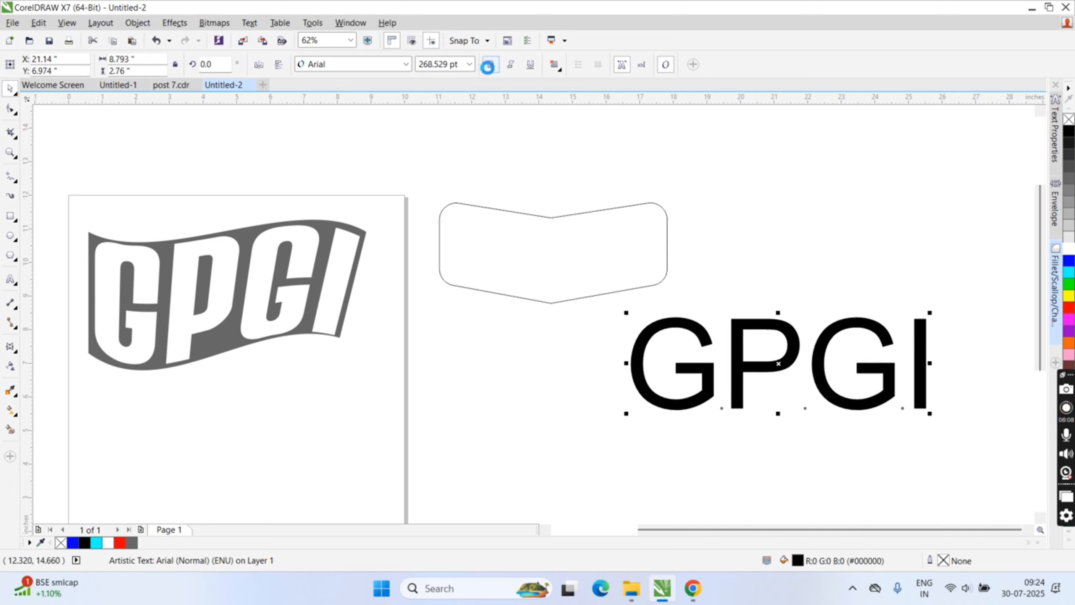
{"action": "left_click", "coordinate": [490, 64]}
{"action": "left_click_drag", "start_coordinate": [761, 358], "coordinate": [591, 368]}
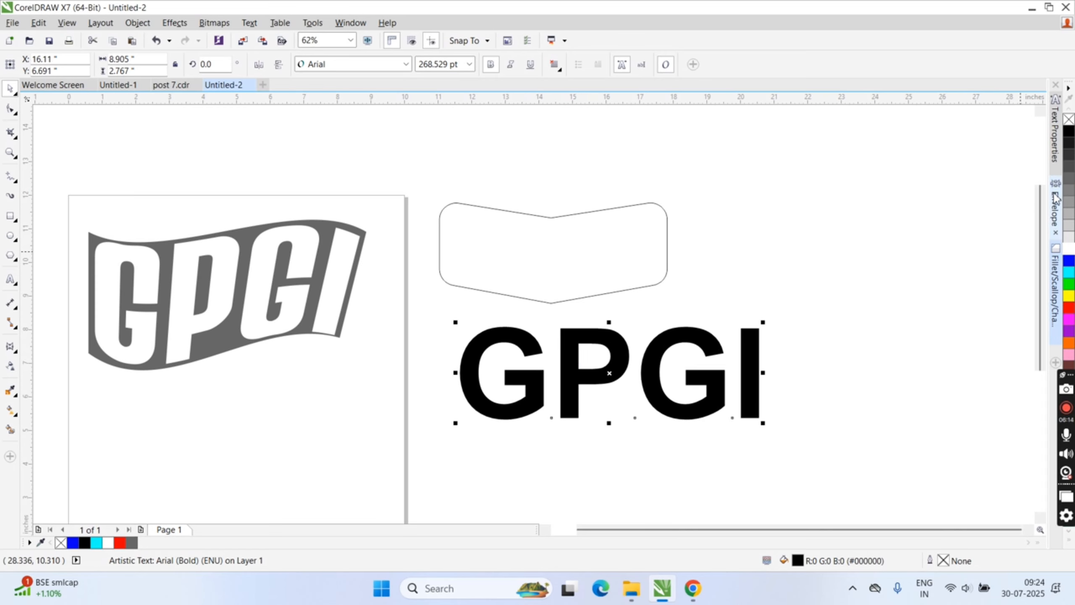
Step: Apply an envelope to the bold GPGI text using the rounded V-shaped banner as the source shape
{"action": "left_click", "coordinate": [1055, 212]}
{"action": "left_click", "coordinate": [905, 309]}
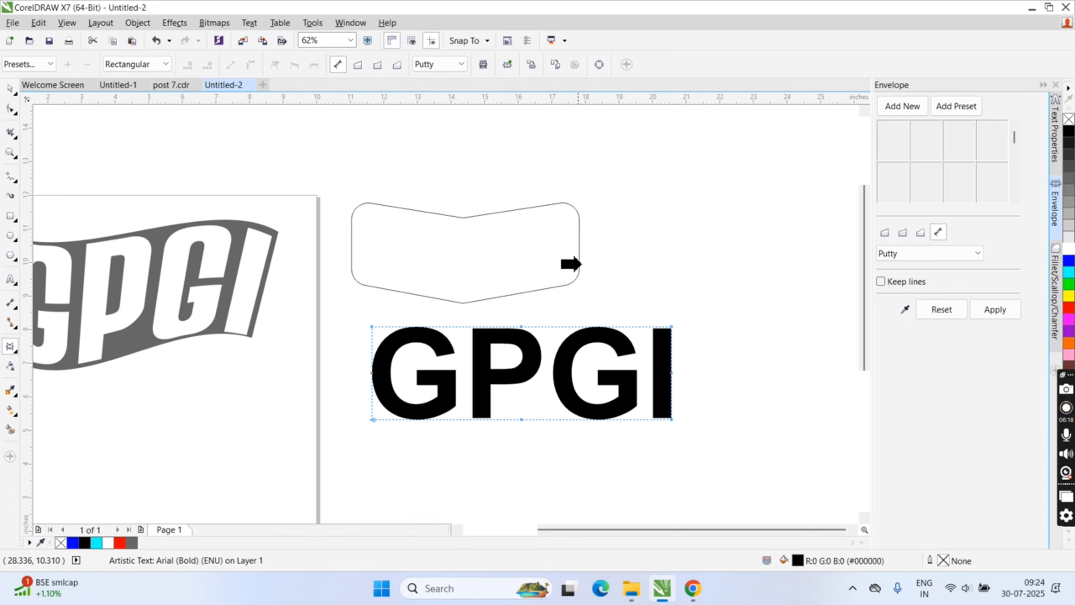
{"action": "left_click", "coordinate": [578, 264]}
{"action": "left_click", "coordinate": [1008, 313]}
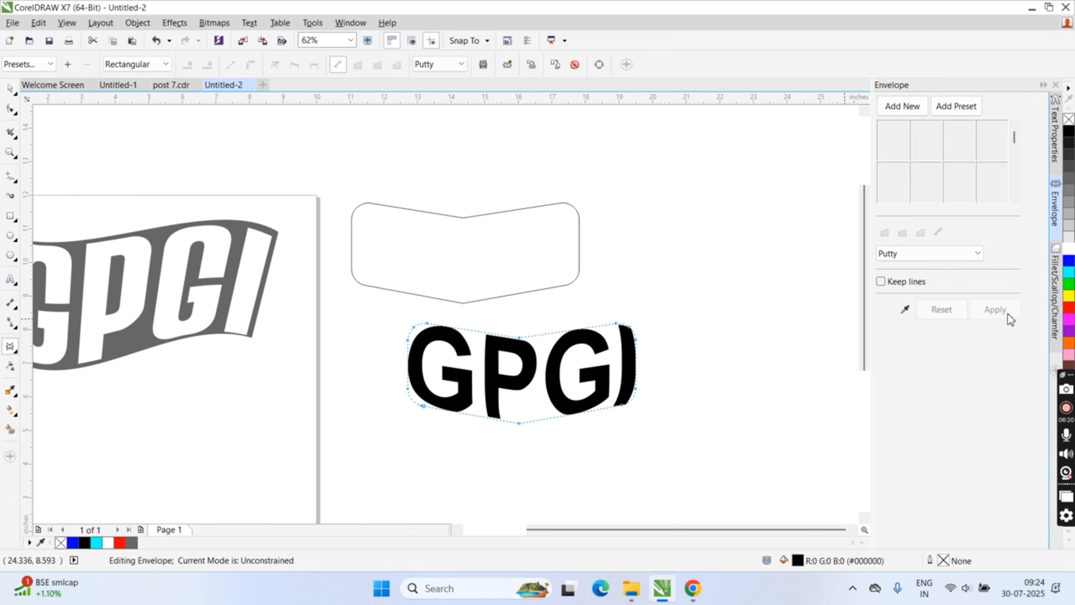
{"action": "left_click", "coordinate": [1043, 84]}
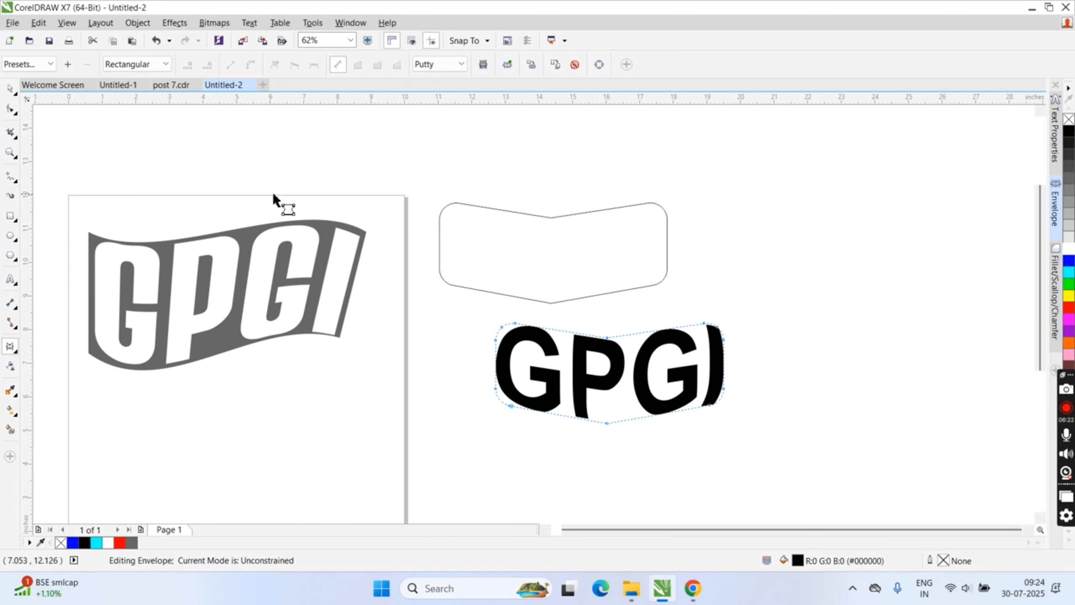
{"action": "left_click", "coordinate": [10, 88]}
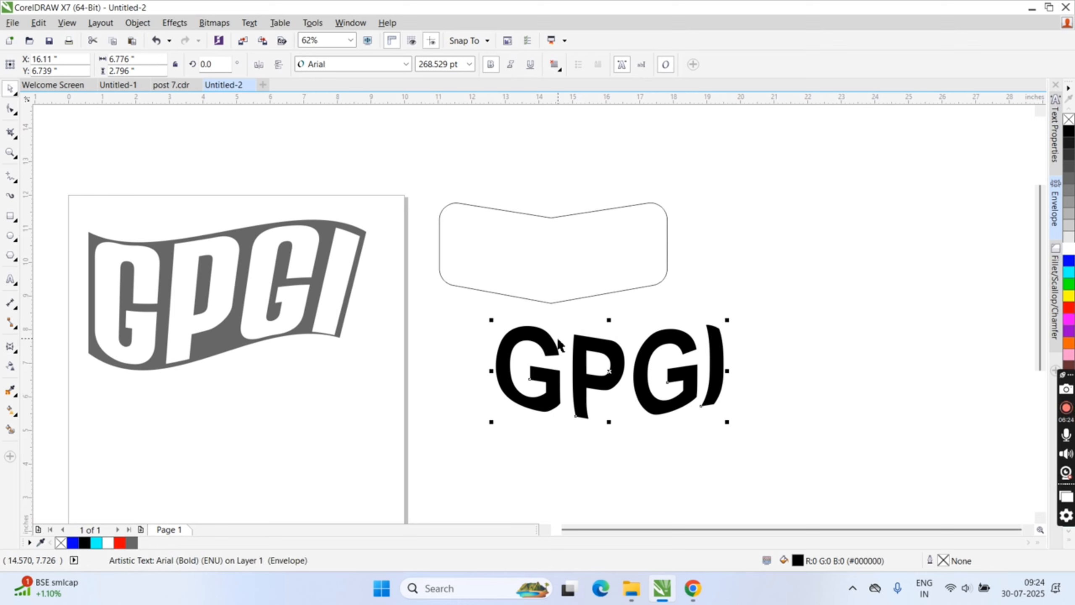
Step: Place the enveloped GPGI text over the V-shaped banner to check the fit, and move it back out beneath the banner
{"action": "left_click", "coordinate": [572, 337]}
{"action": "left_click", "coordinate": [582, 346]}
{"action": "left_click_drag", "start_coordinate": [582, 347], "coordinate": [526, 227]}
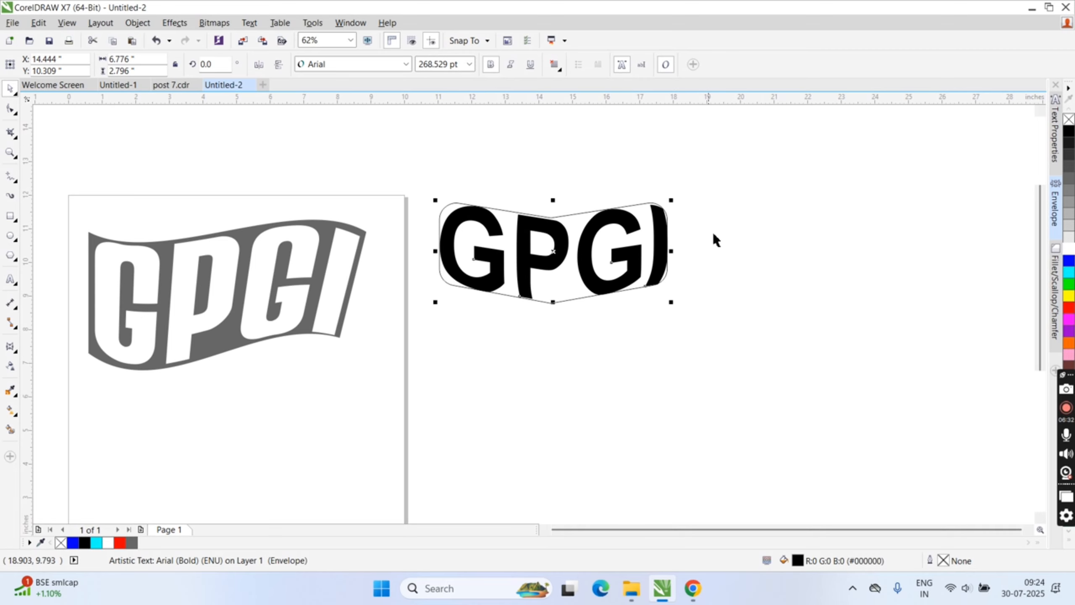
{"action": "left_click_drag", "start_coordinate": [550, 259], "coordinate": [547, 390]}
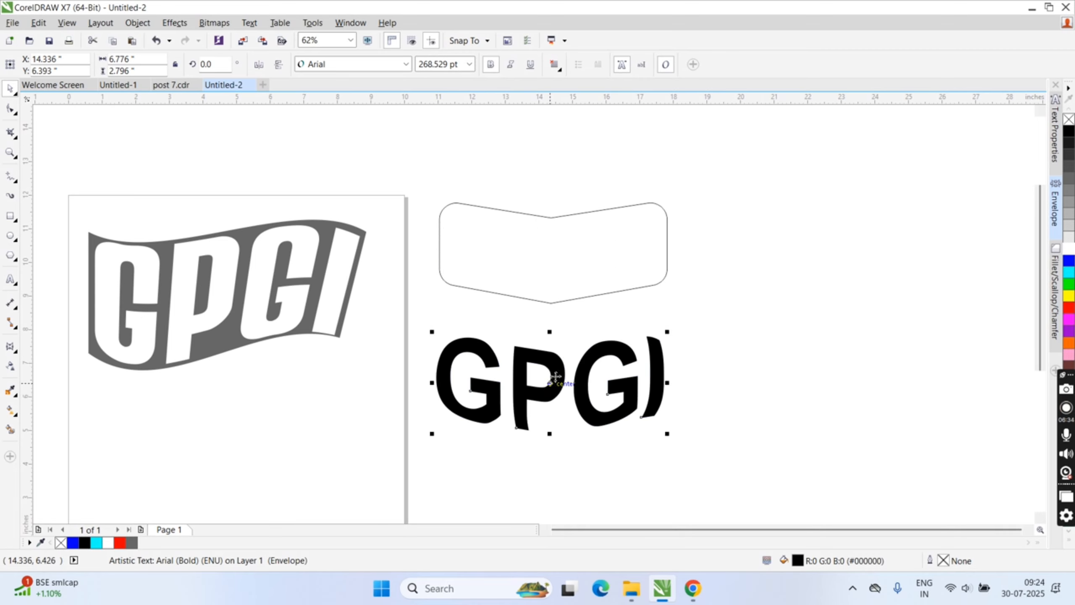
{"action": "left_click", "coordinate": [715, 315]}
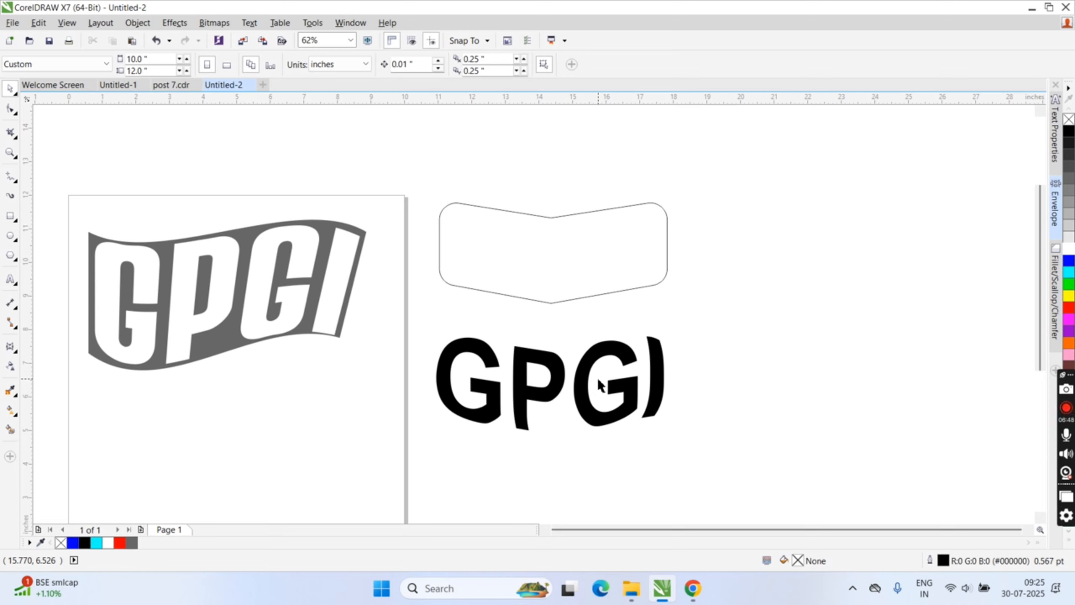
{"action": "scroll", "coordinate": [724, 221], "scroll_direction": "down", "scroll_amount": 1}
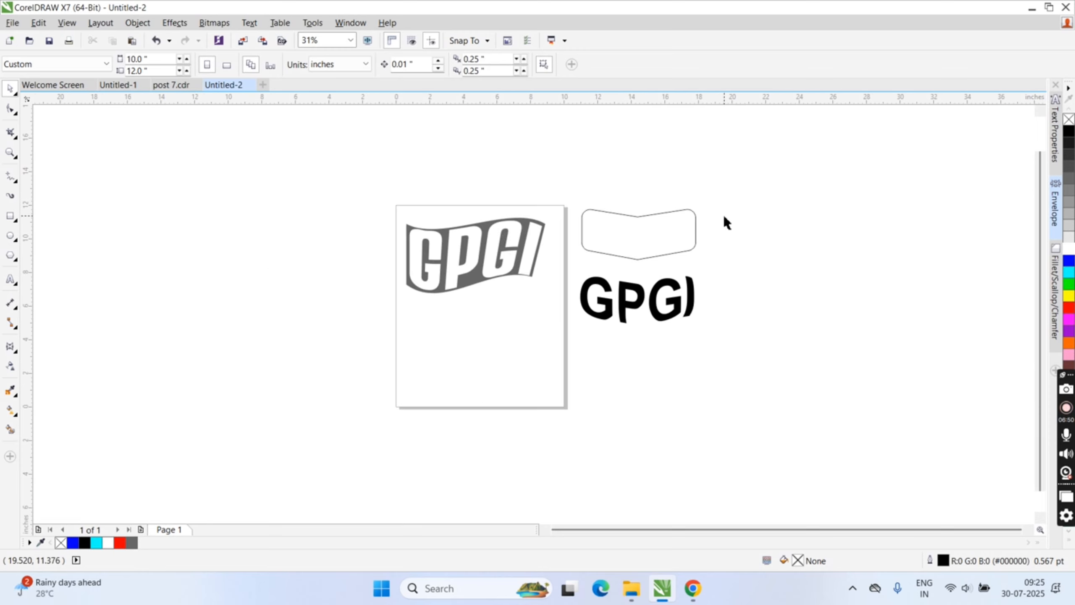
{"action": "left_click_drag", "start_coordinate": [749, 172], "coordinate": [370, 370]}
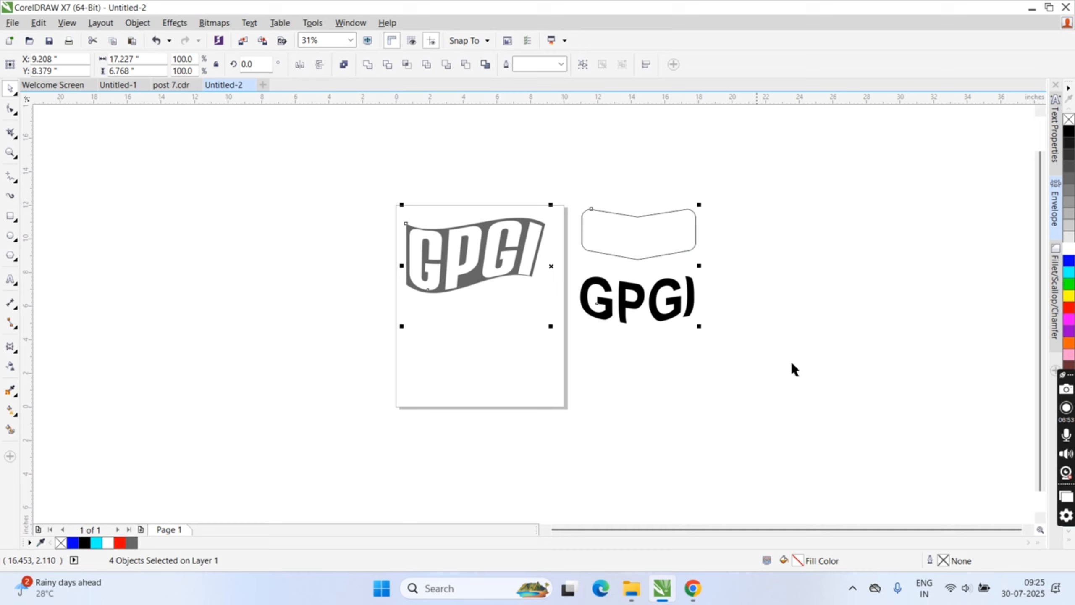
{"action": "left_click", "coordinate": [776, 305]}
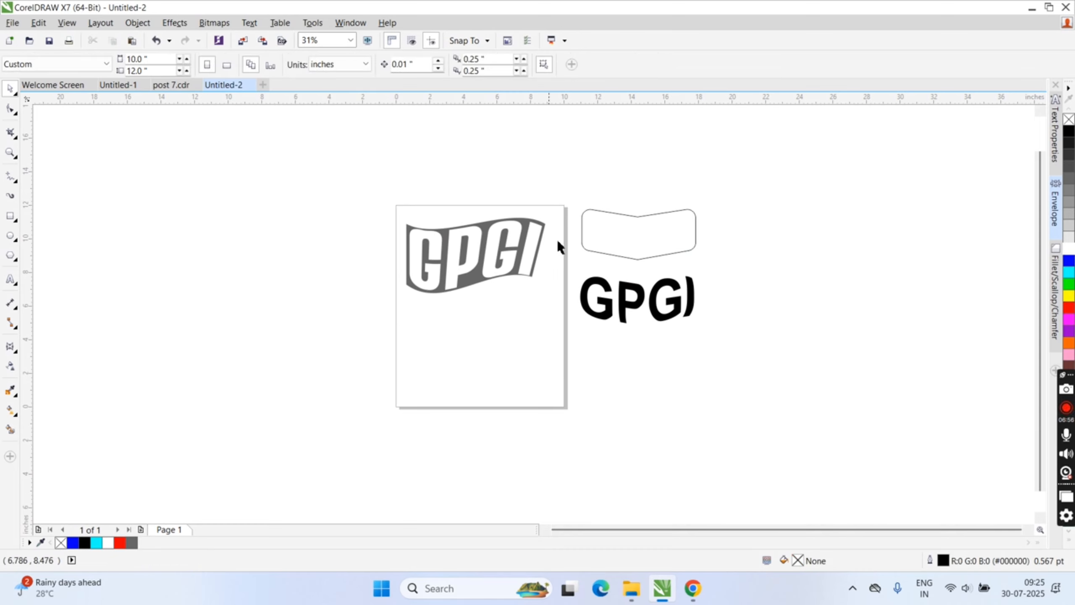
Step: Try several fill colours, including green and red, on the V-shaped GPGI text, settle on magenta and deselect it
{"action": "left_click", "coordinate": [621, 302]}
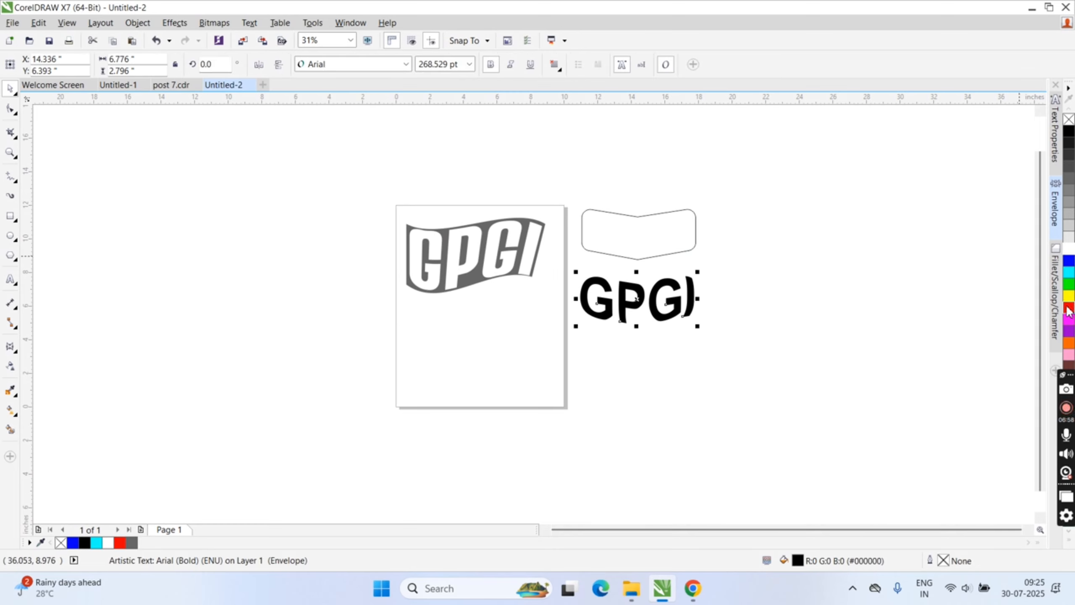
{"action": "left_click", "coordinate": [1069, 262]}
{"action": "left_click", "coordinate": [1070, 283]}
{"action": "left_click", "coordinate": [1071, 307]}
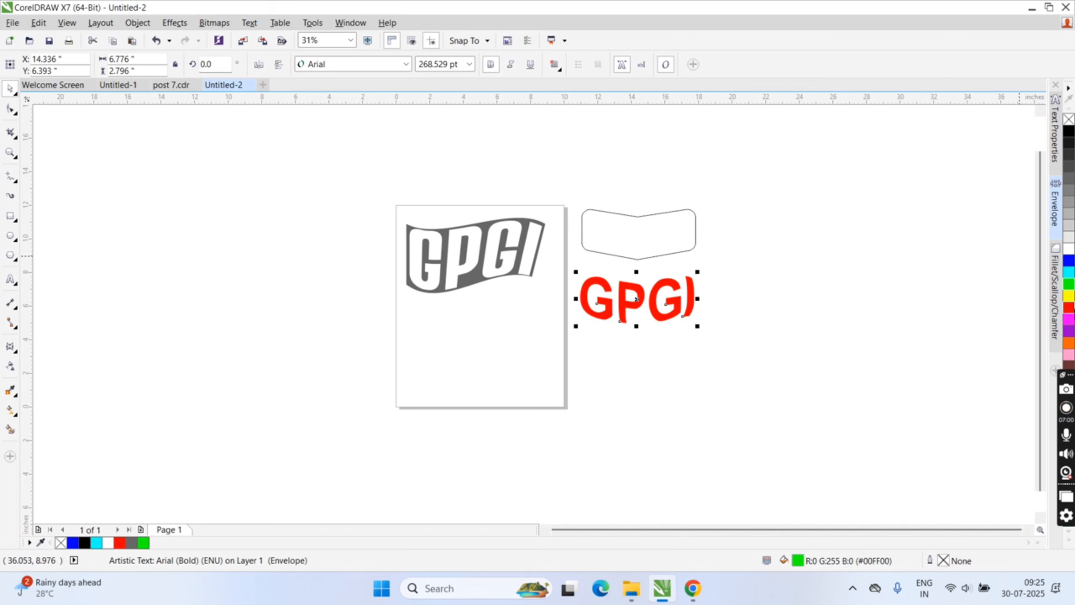
{"action": "left_click", "coordinate": [1070, 318]}
{"action": "left_click", "coordinate": [856, 278]}
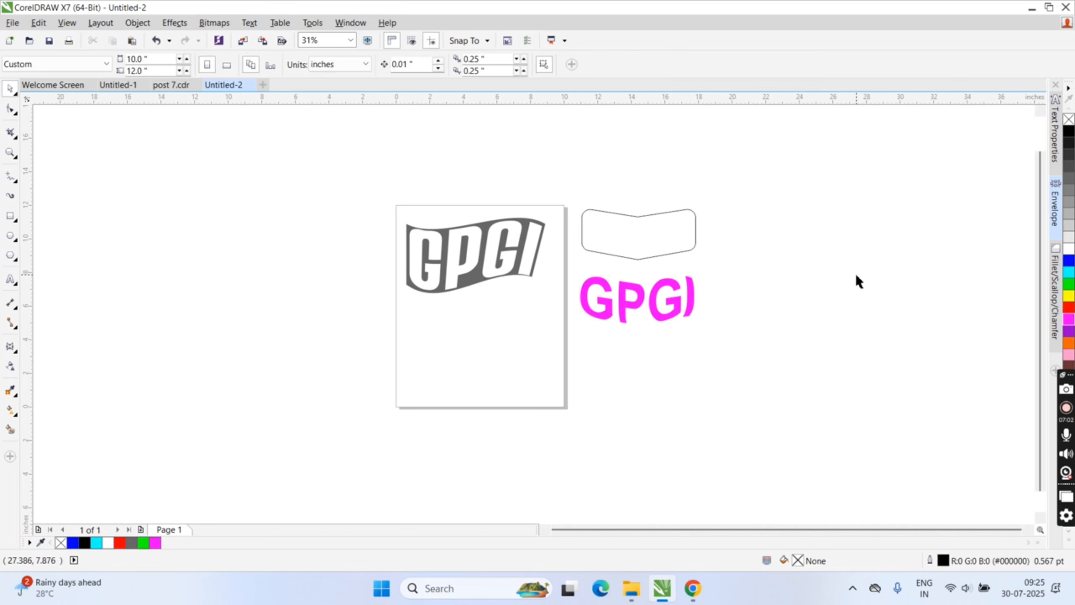